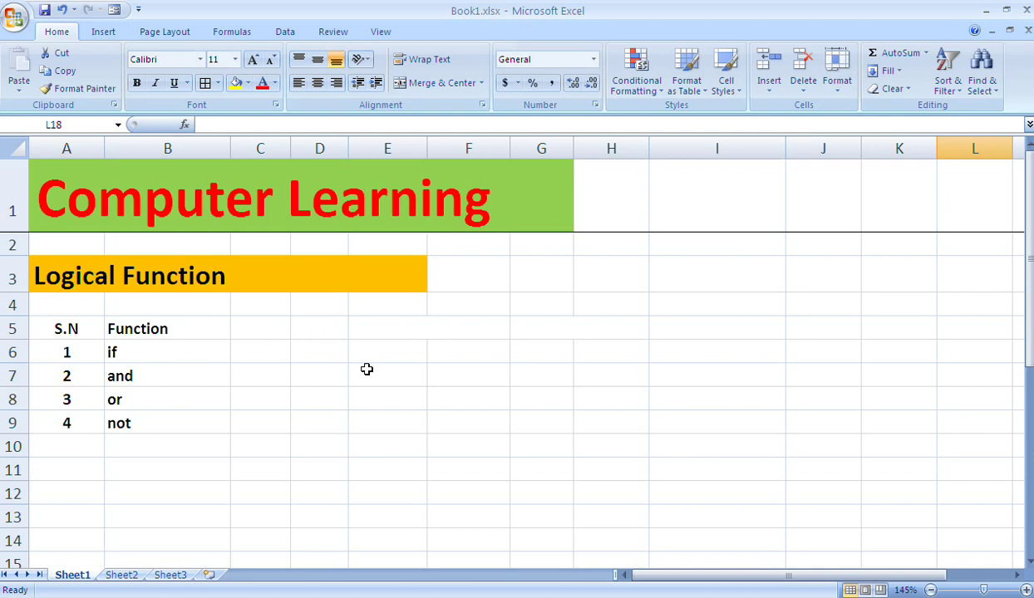
- Review the list of logical functions under the Logical Function heading, from if to not
click(362, 369)
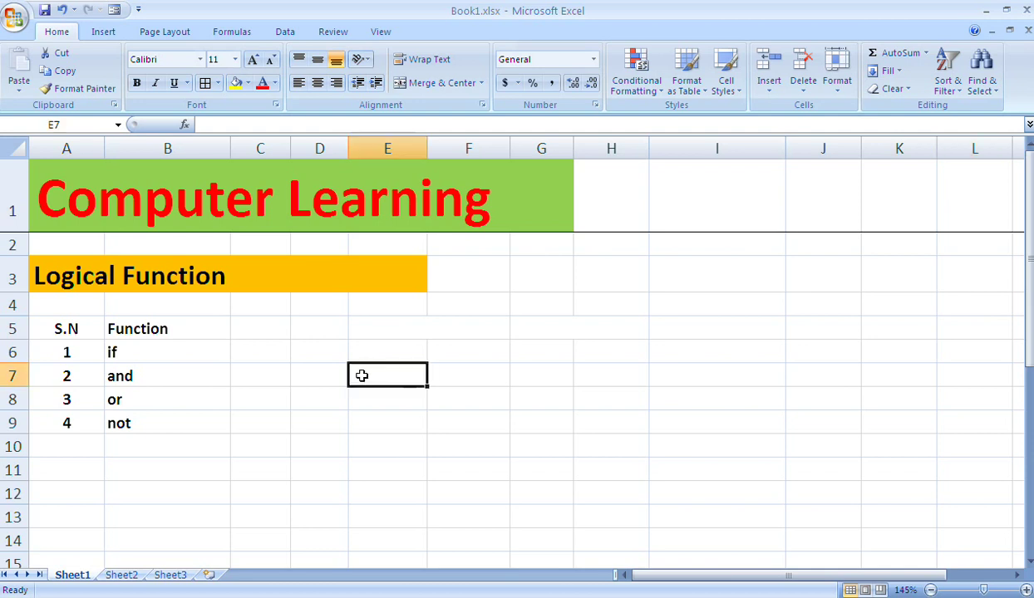
key(Home)
key(Up)
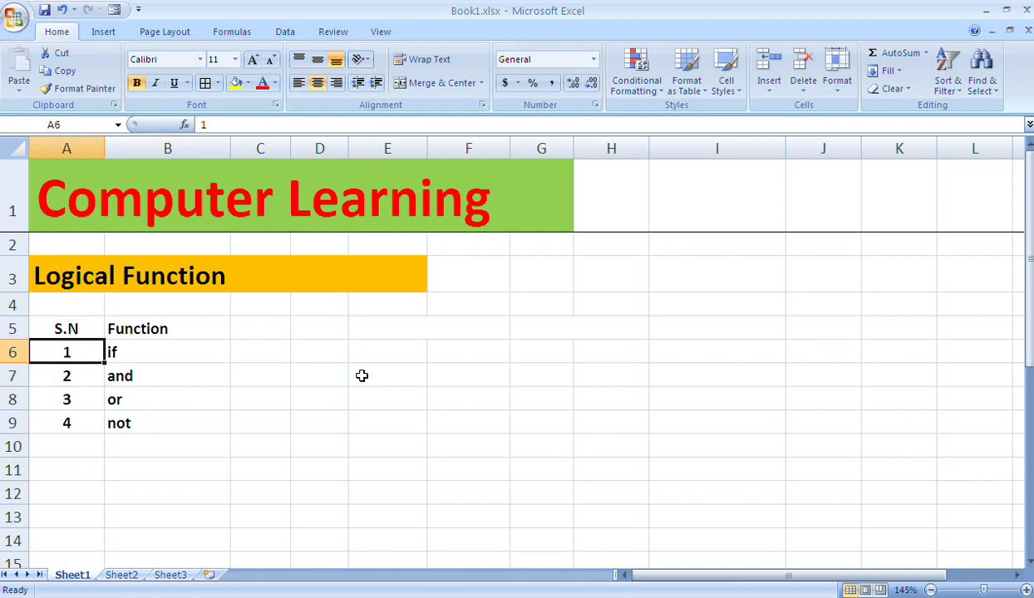
key(Down)
key(Up)
key(Down)
key(Right)
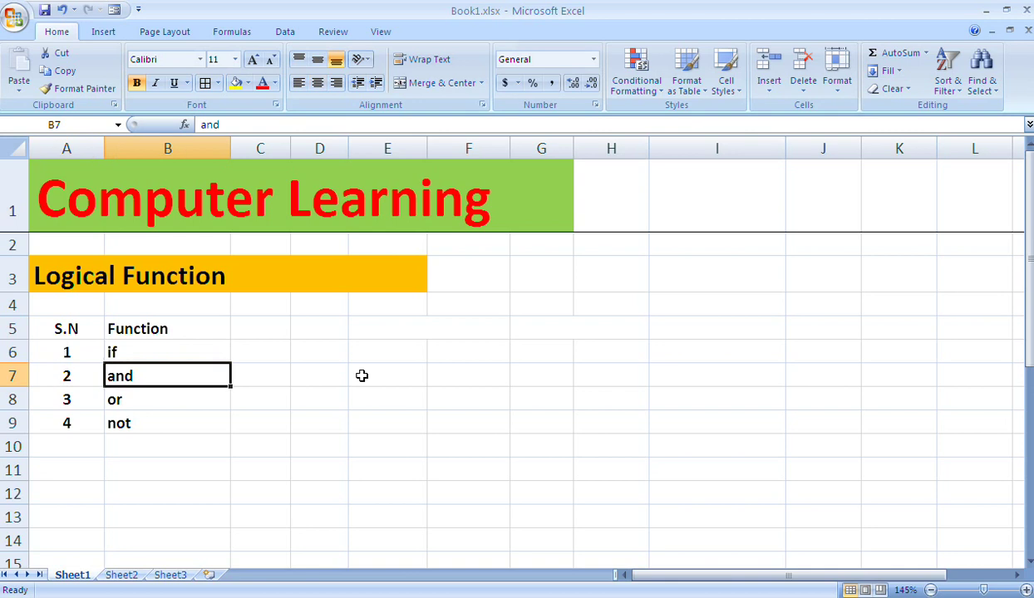
key(Down)
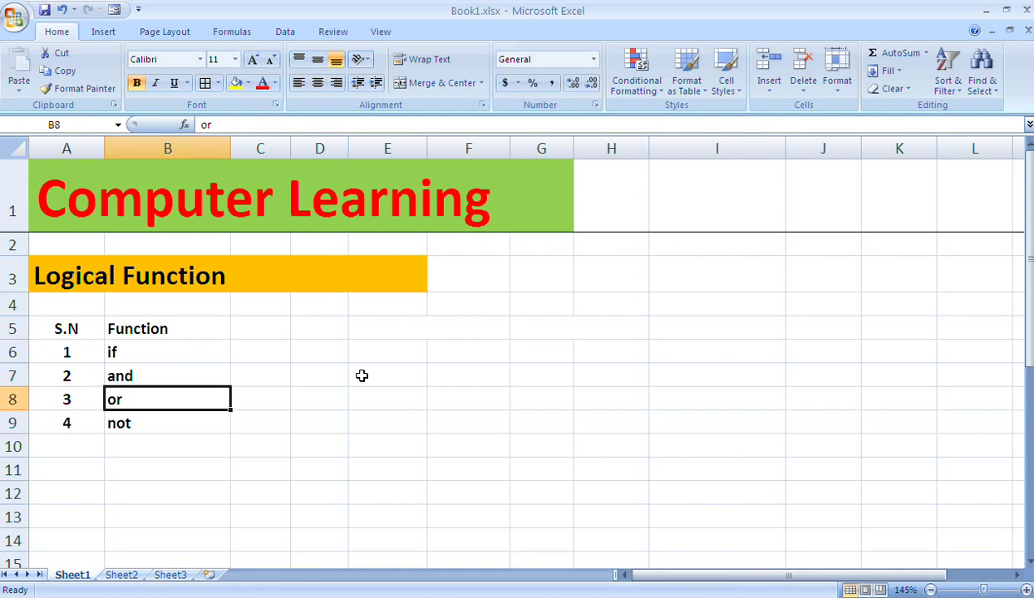
key(Down)
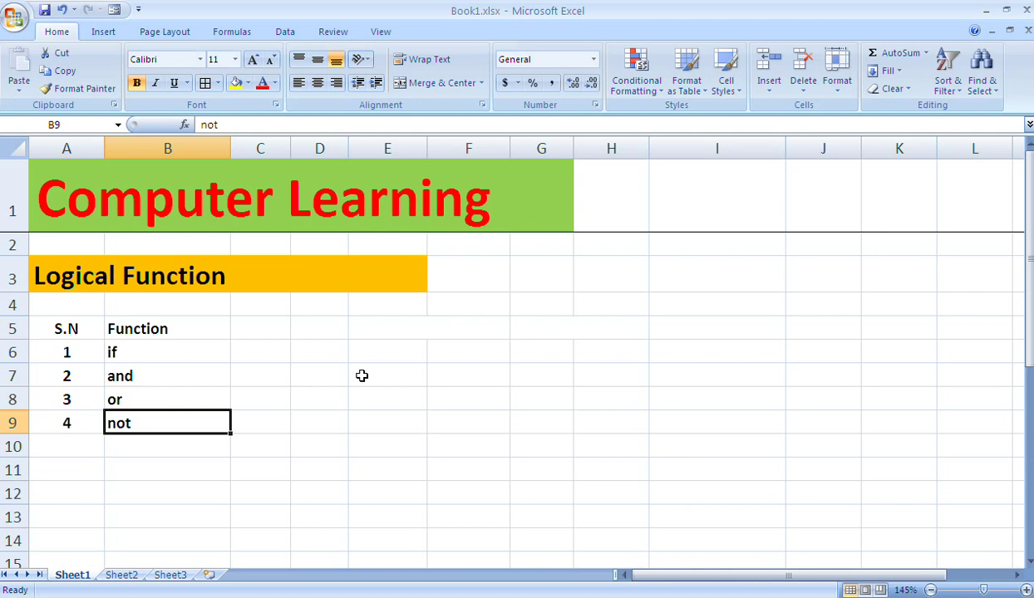
key(Up)
key(Up)
key(Up)
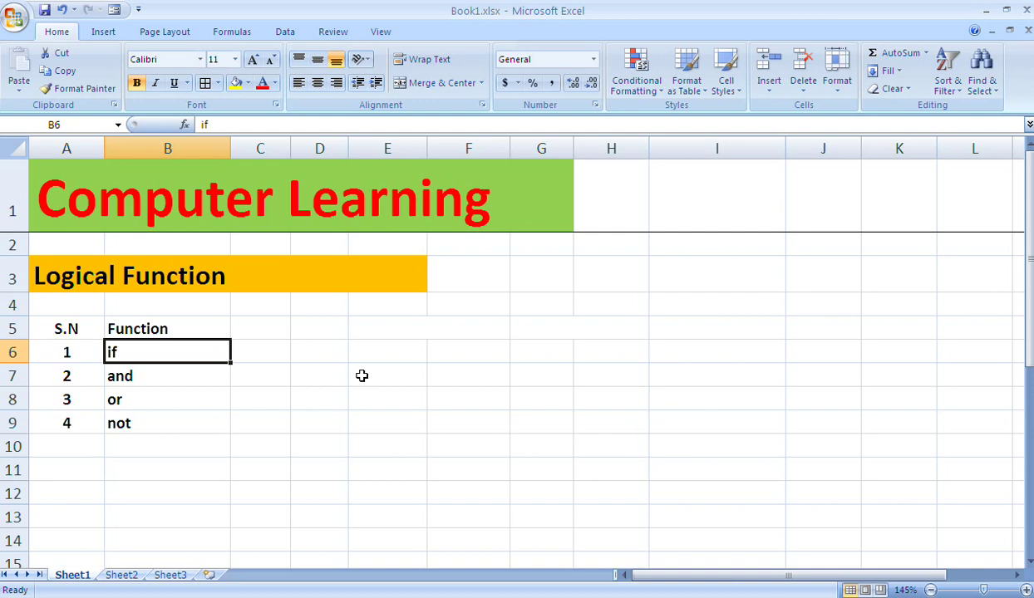
- Look over the student marks table and the marking criteria tables below the function list
key(Down)
key(Down)
key(Down)
key(Down)
key(Down)
key(Down)
key(Down)
key(Down)
key(Down)
key(Down)
key(Down)
key(Down)
key(Down)
key(Down)
key(Down)
key(Down)
key(Down)
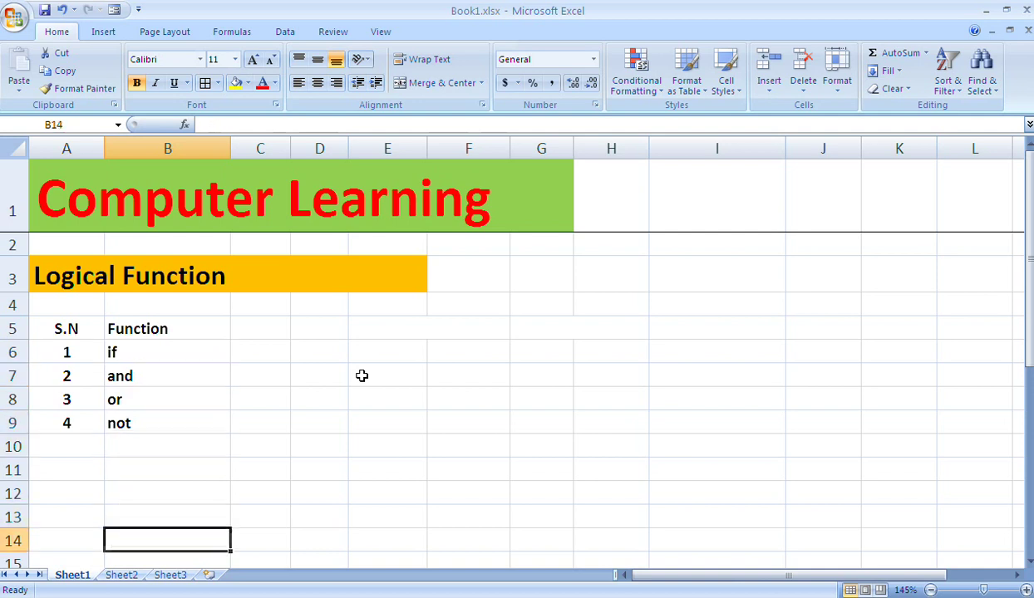
key(Down)
key(Down)
key(Down)
key(Down)
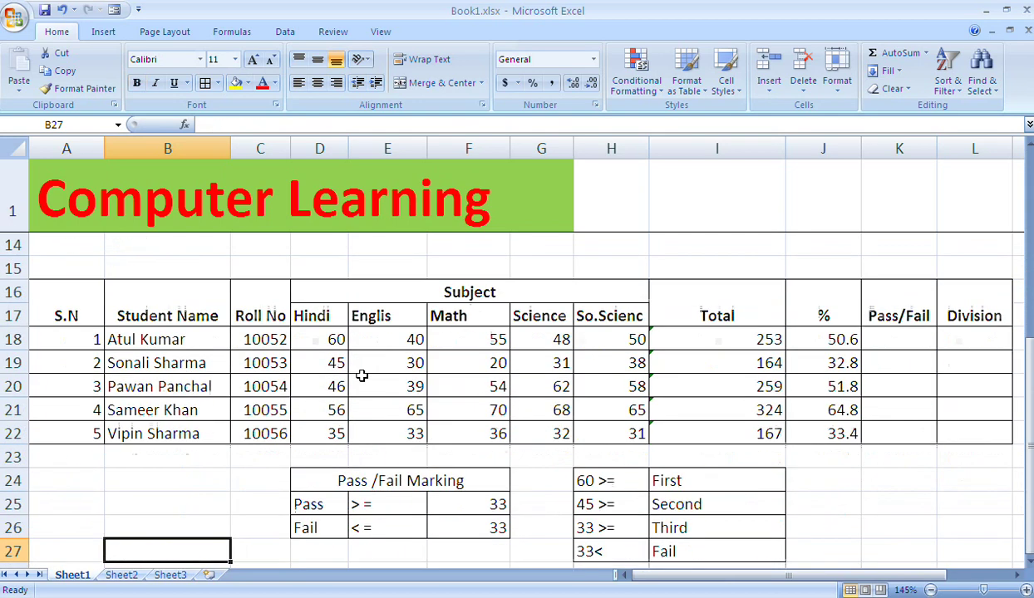
key(Down)
key(Up)
key(Up)
key(Up)
key(Up)
key(Up)
key(Up)
key(Up)
key(Up)
key(Up)
key(Up)
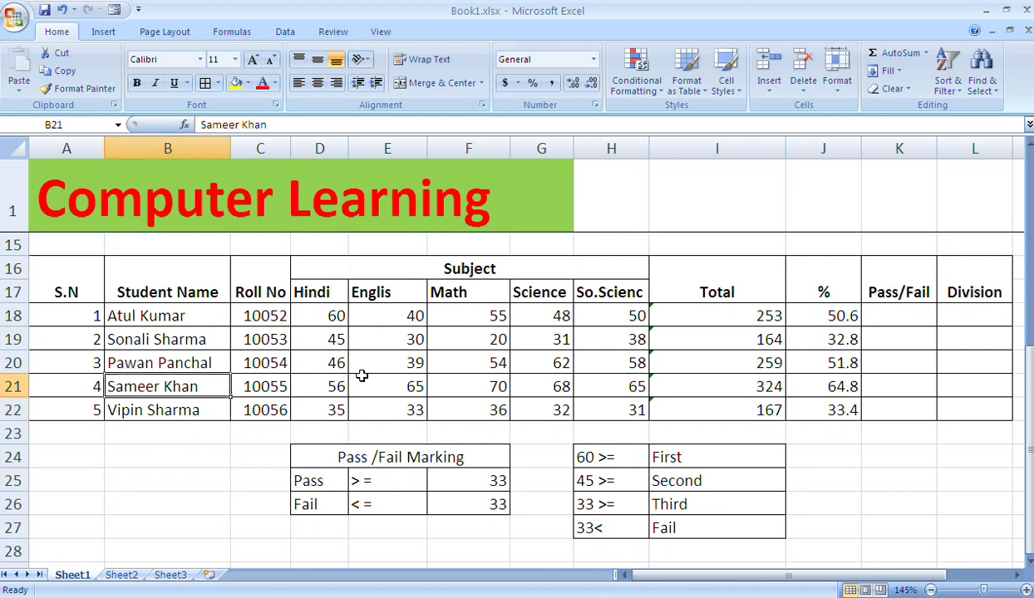
key(Down)
key(Down)
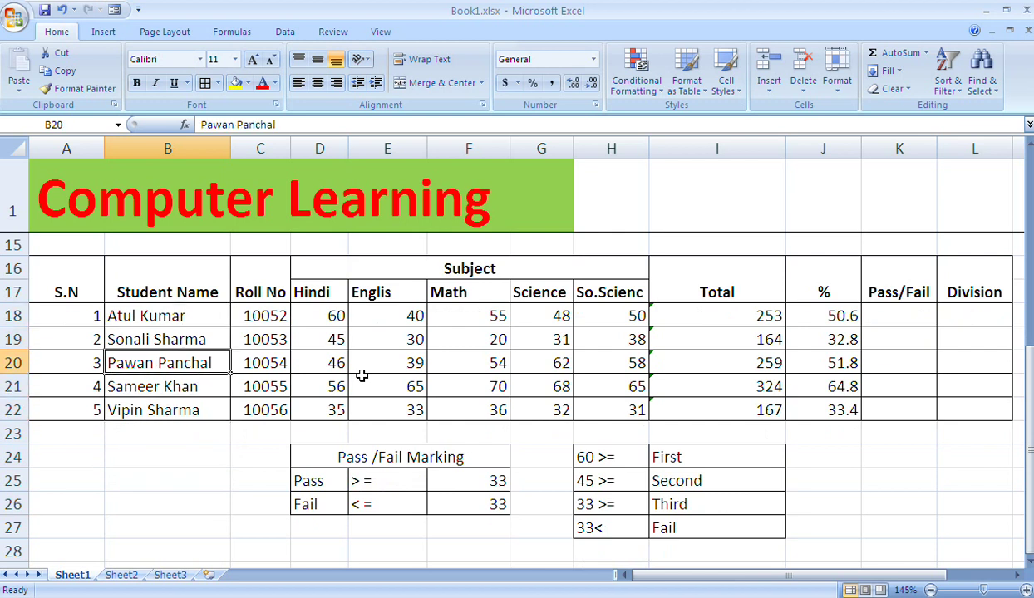
- Examine the first student's row across the subject marks, Total, %, Pass/Fail and Division columns
key(Right)
key(Up)
key(Up)
key(Right)
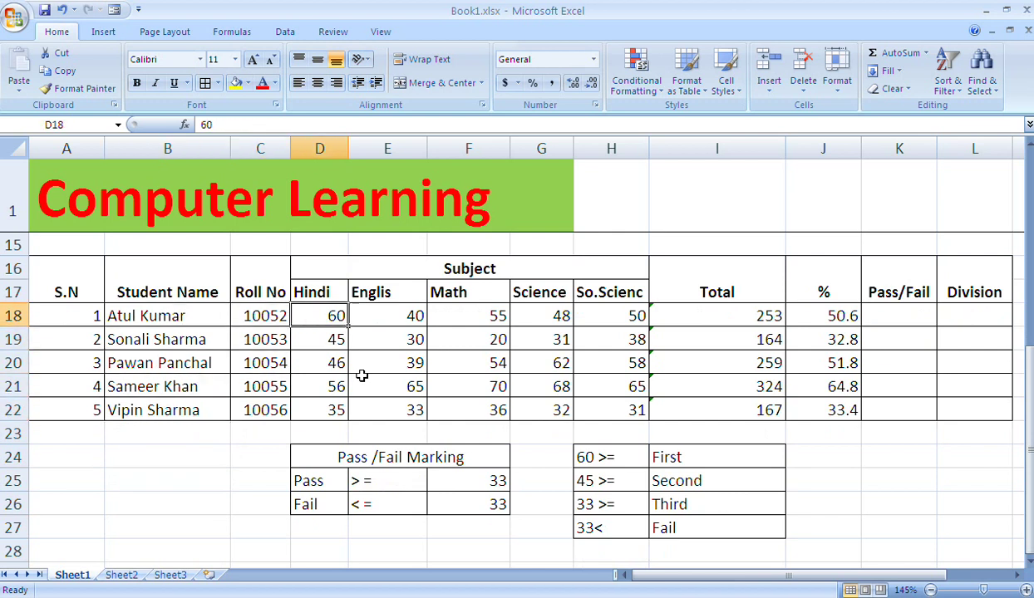
key(Right)
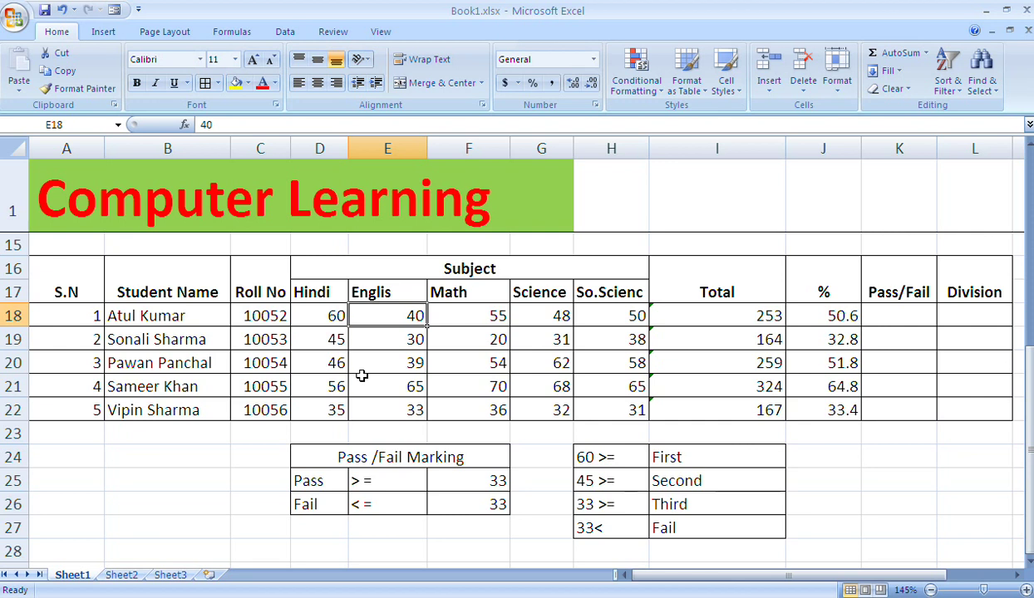
key(Right)
key(Right)
key(Right)
key(Right)
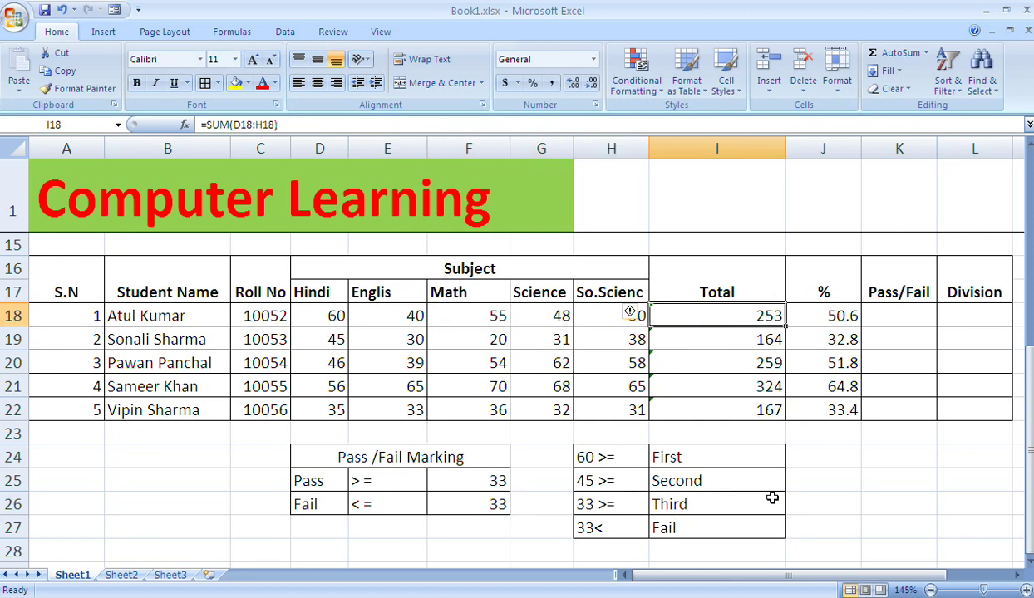
key(Right)
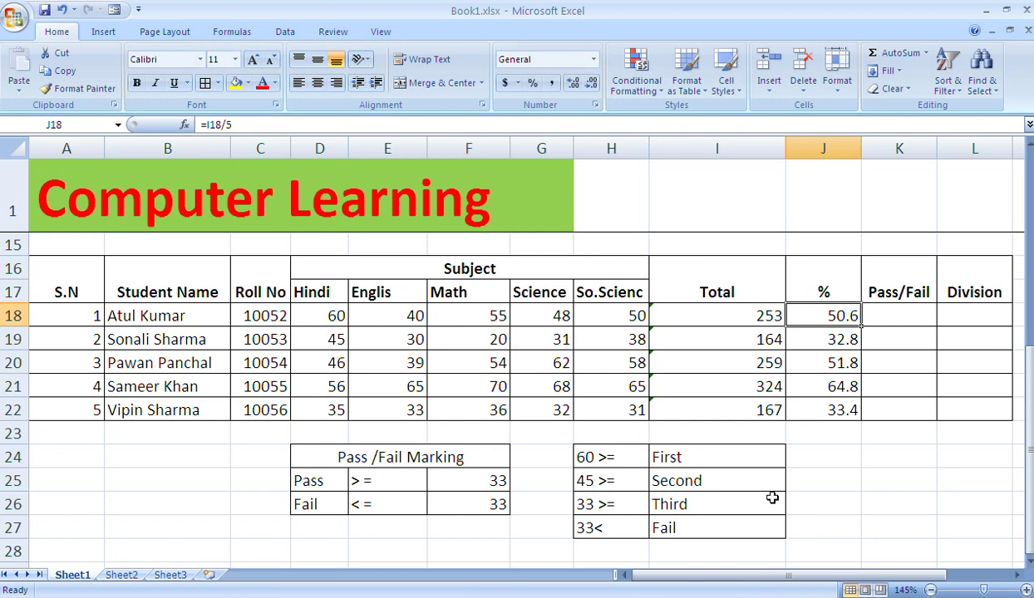
key(Right)
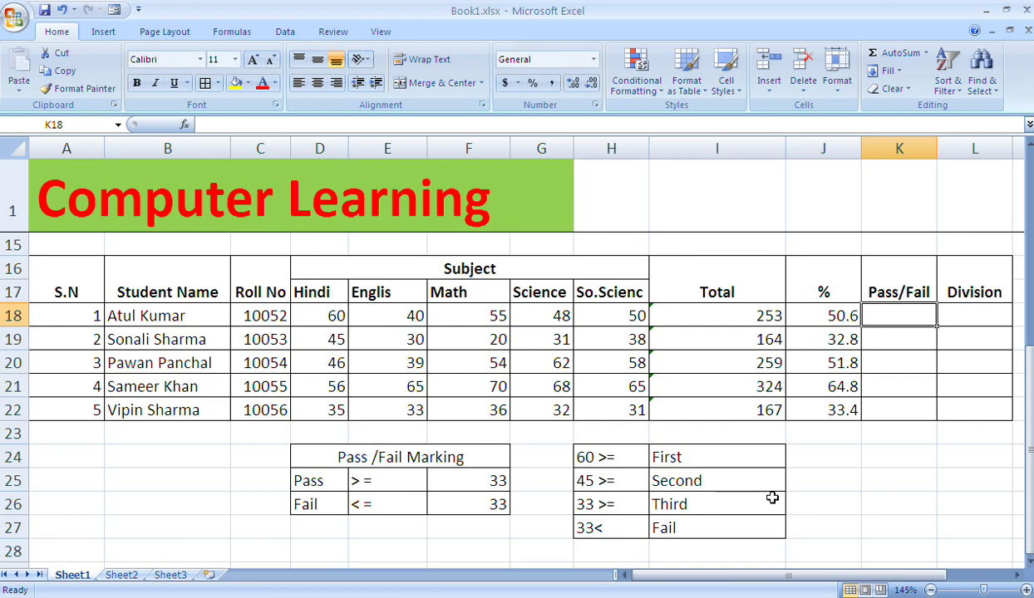
key(Right)
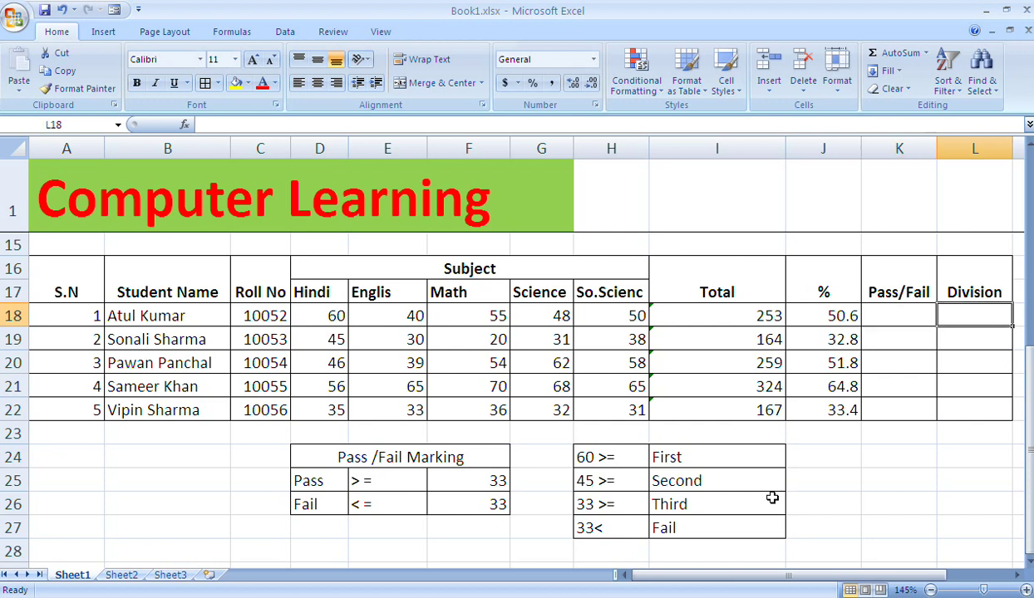
key(Left)
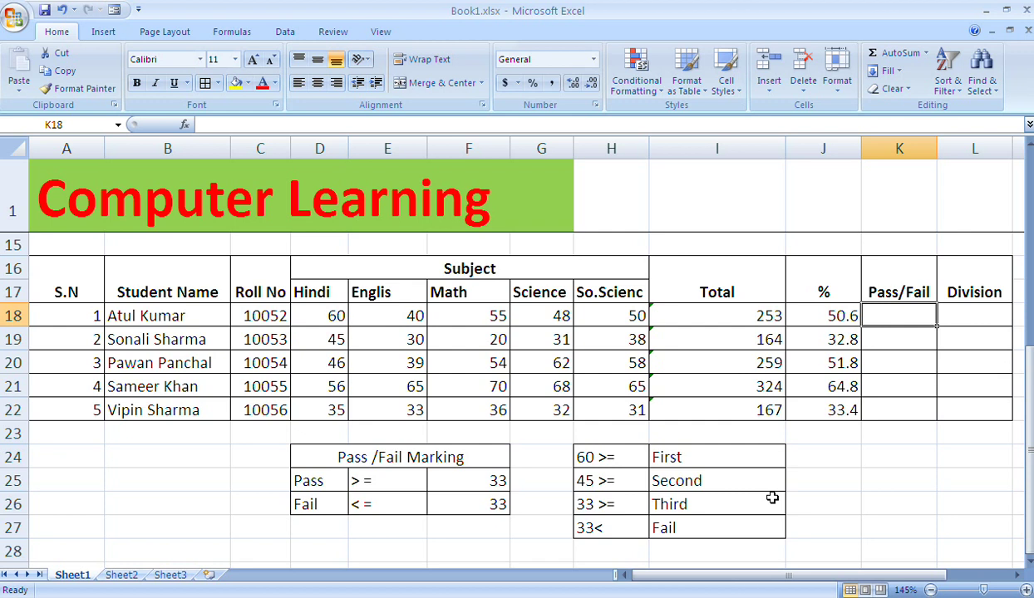
- Review the students' percentages in the % column of the marks table
key(Left)
key(Down)
key(Down)
key(Down)
key(Down)
key(Down)
key(Up)
key(Up)
key(Up)
key(Up)
key(Up)
key(Up)
key(Down)
key(Down)
key(Down)
key(Down)
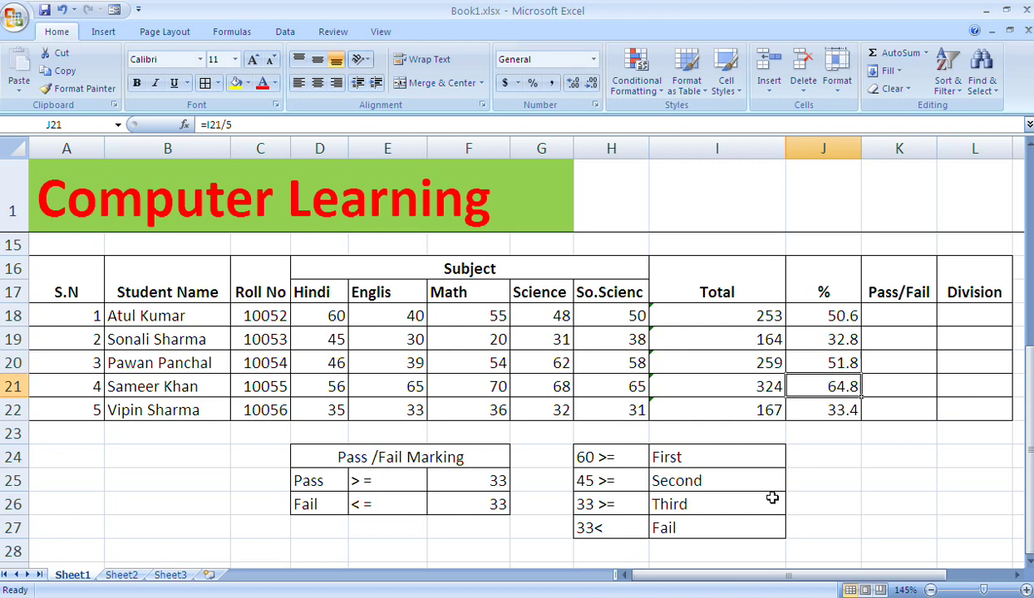
- Examine the Pass and Fail conditions in the Pass /Fail Marking table below the student marks
key(Down)
key(Left)
key(Left)
key(Left)
key(Down)
key(Down)
key(Left)
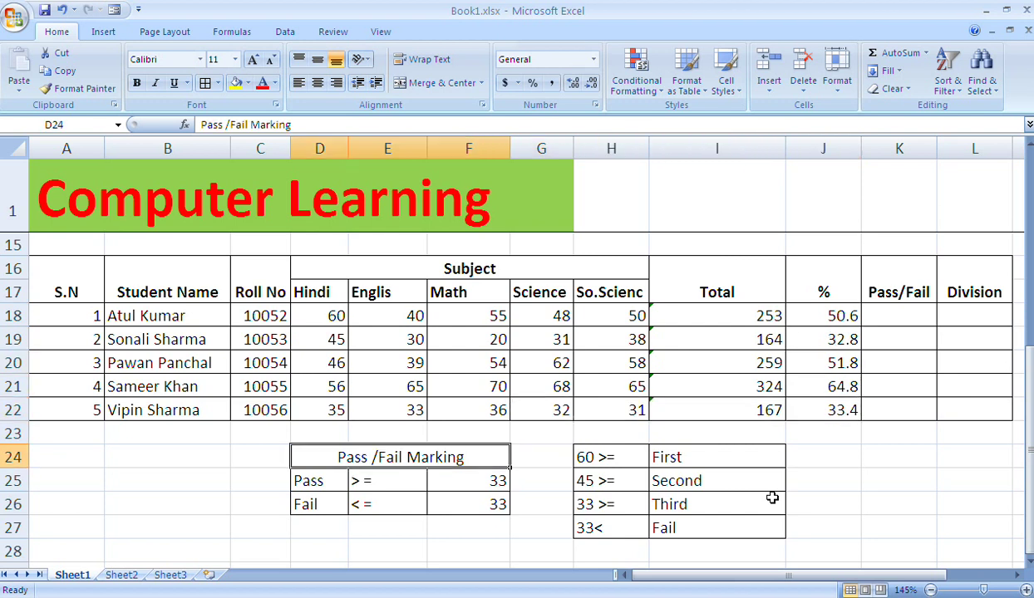
key(Left)
key(Down)
key(Right)
key(Right)
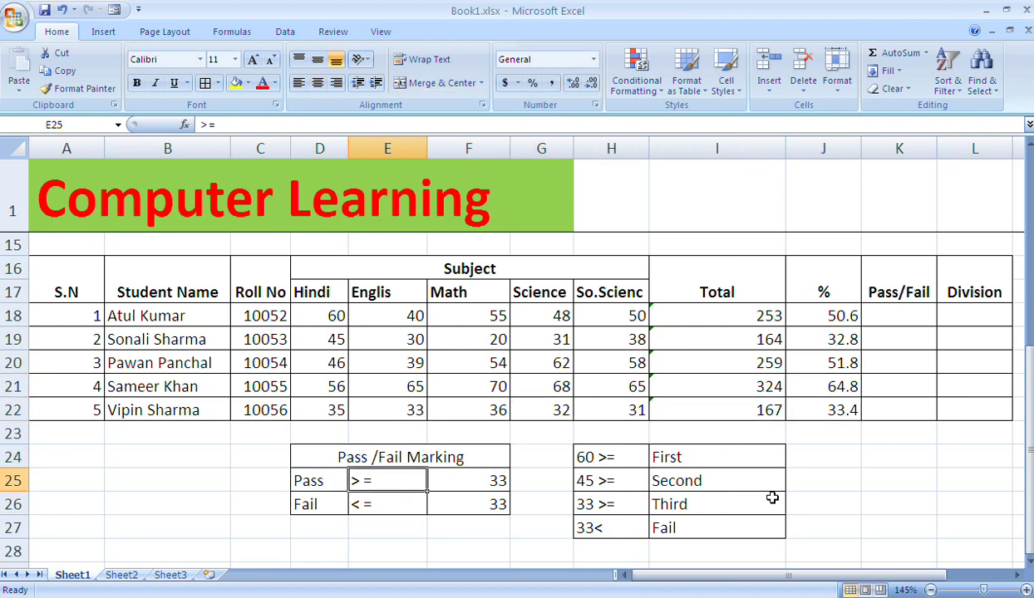
key(Right)
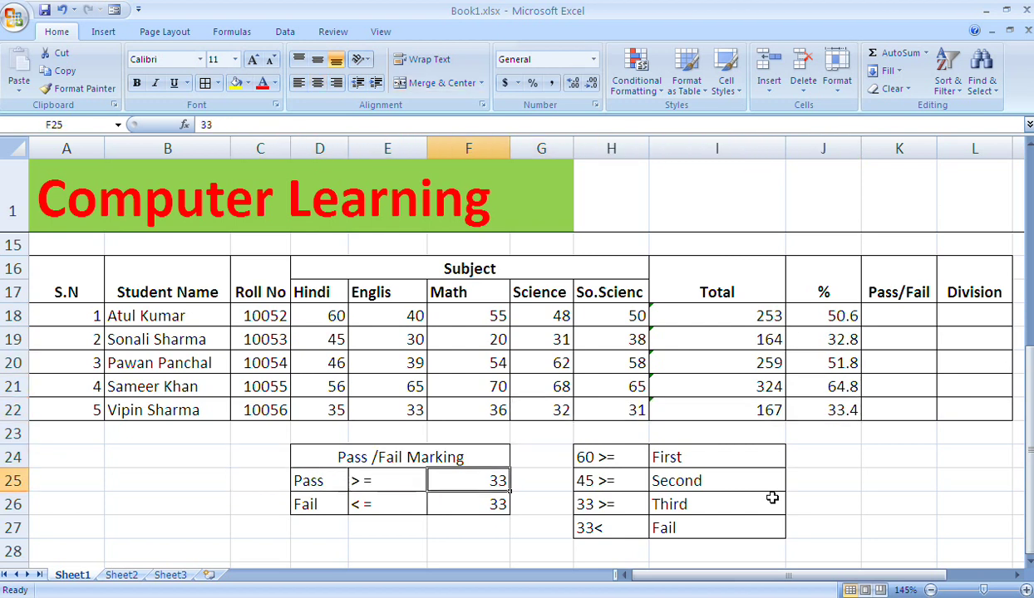
key(Left)
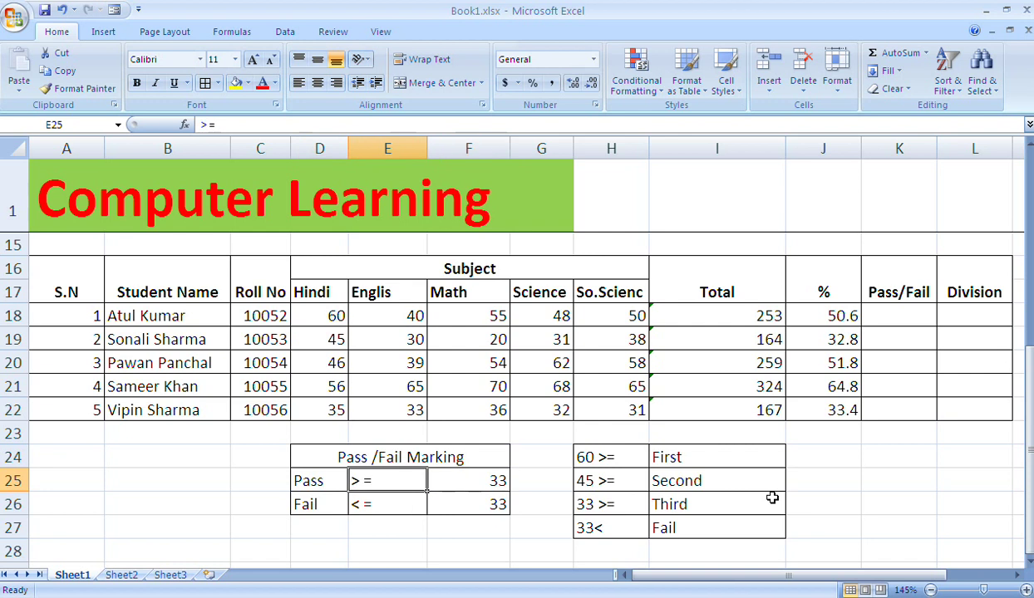
key(Left)
key(Down)
key(Right)
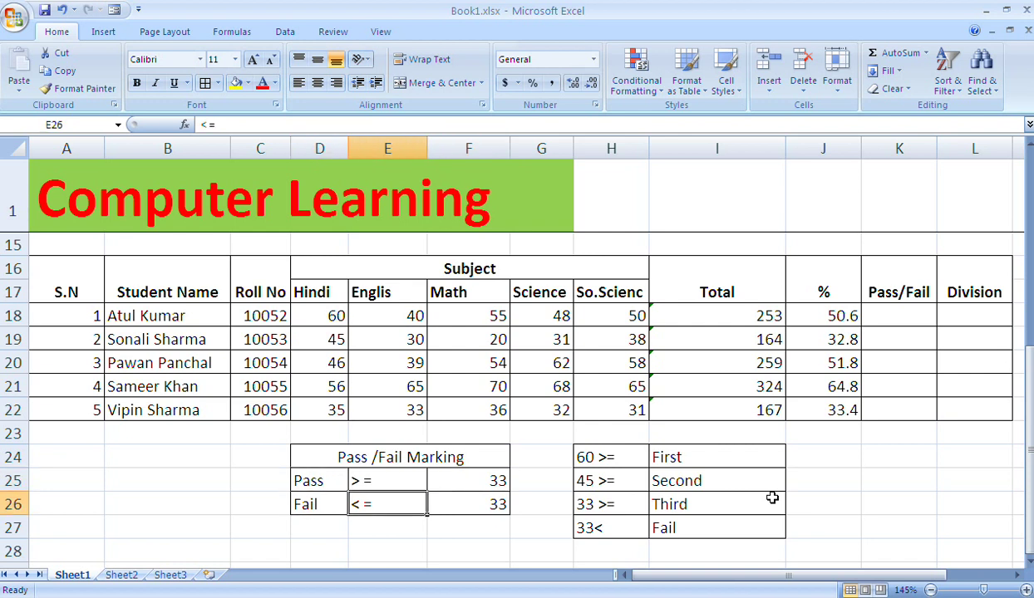
- Enter the formula =if(j18>=33,"Pass","Fail") in cell K18 for the first student's Pass/Fail result
click(823, 316)
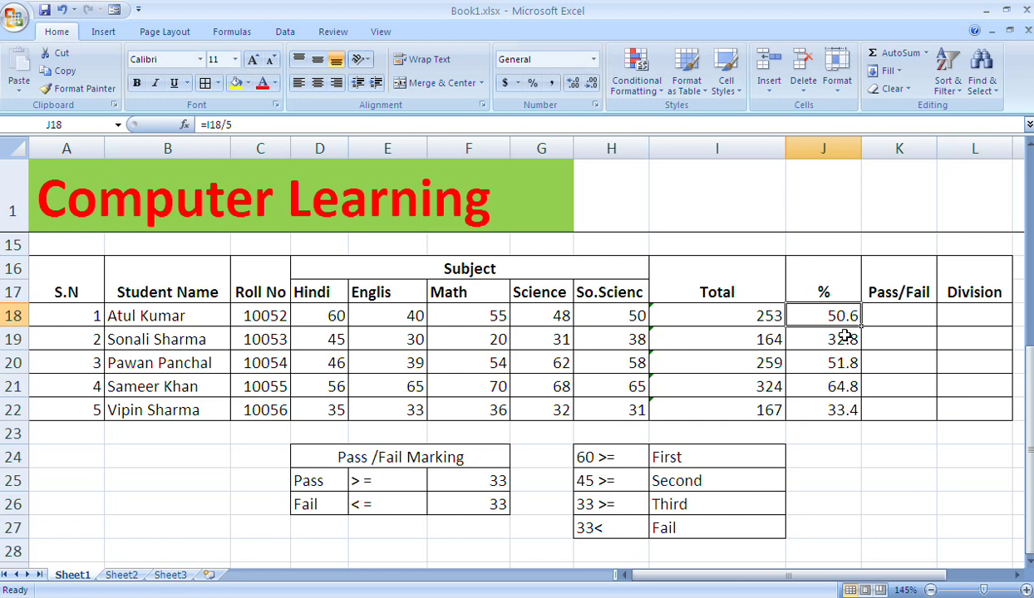
key(Right)
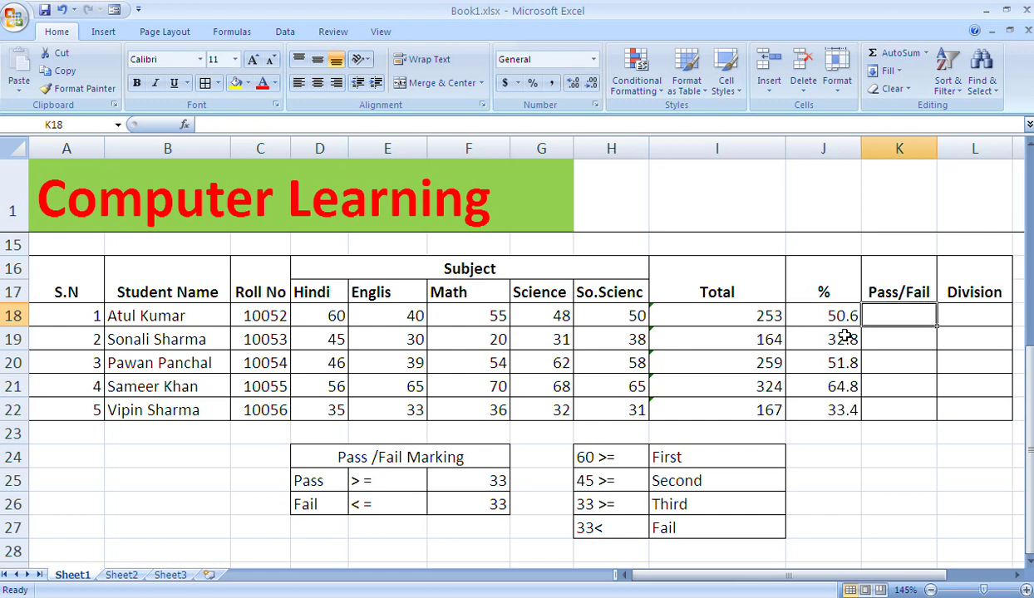
text(=)
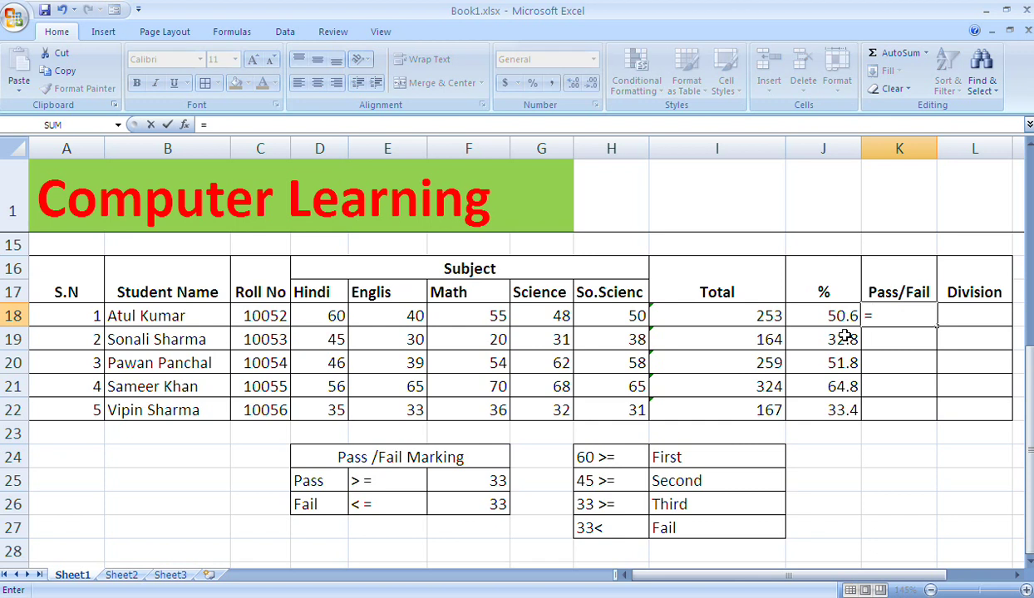
text(if)
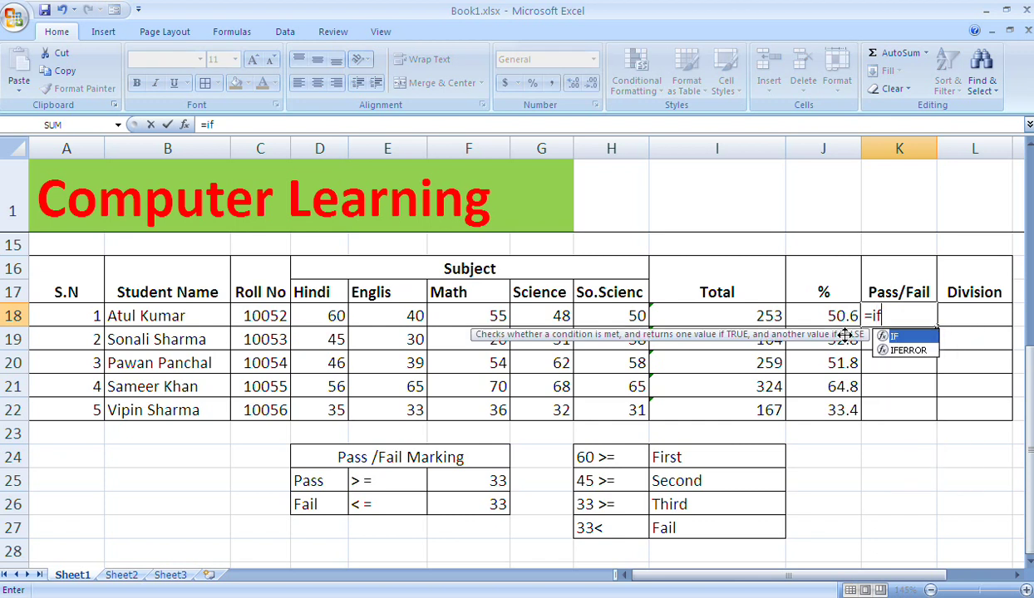
text(()
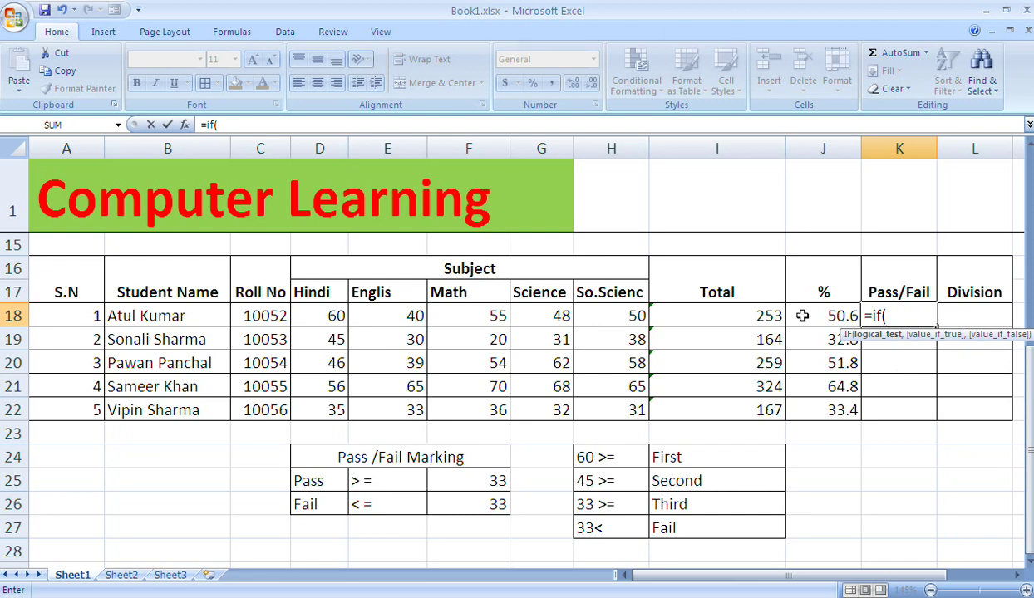
text(j18)
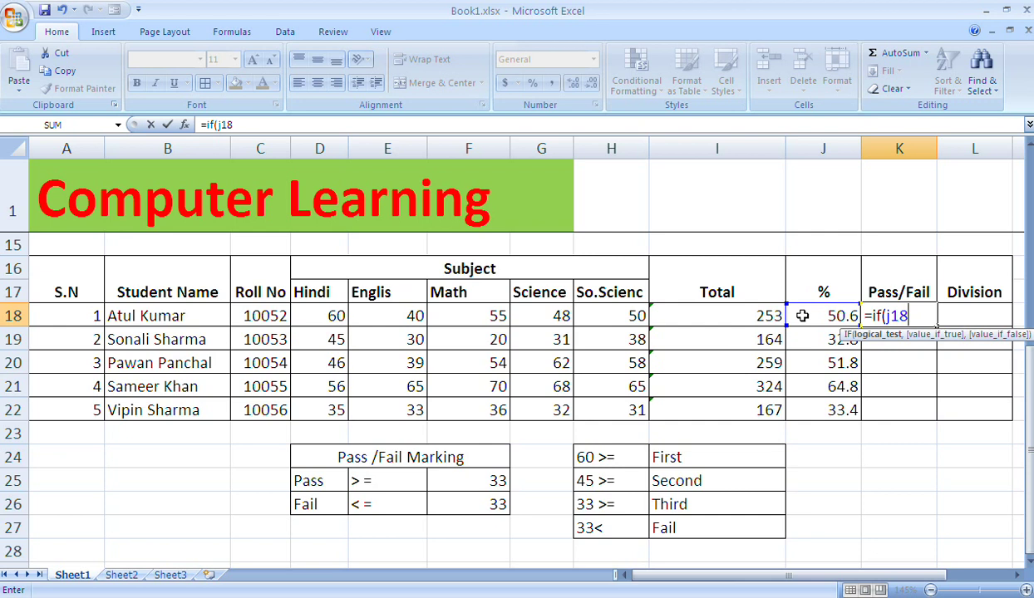
text(>=33)
text(,)
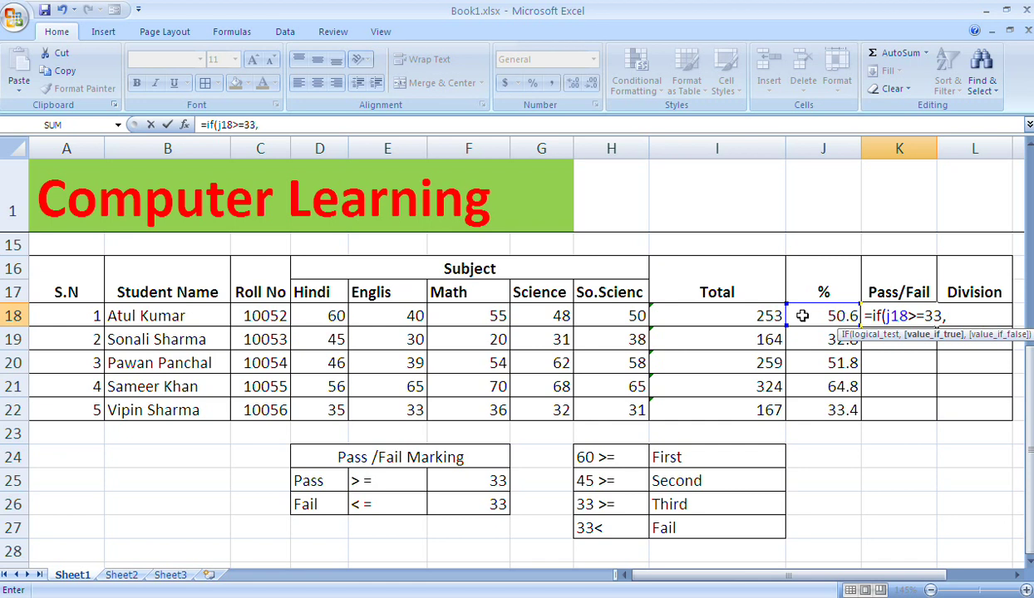
text("Pass")
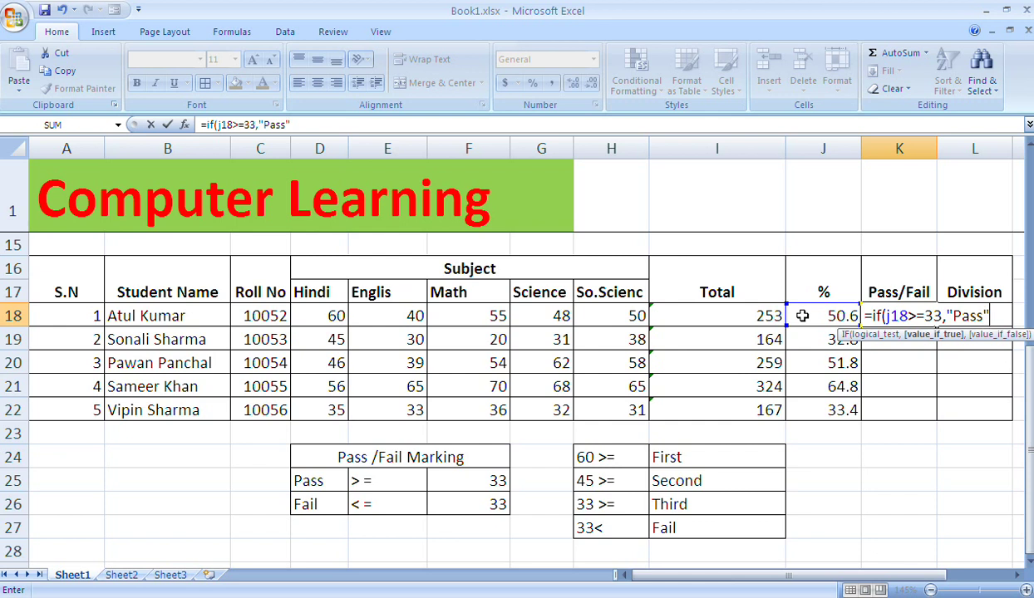
text(,)
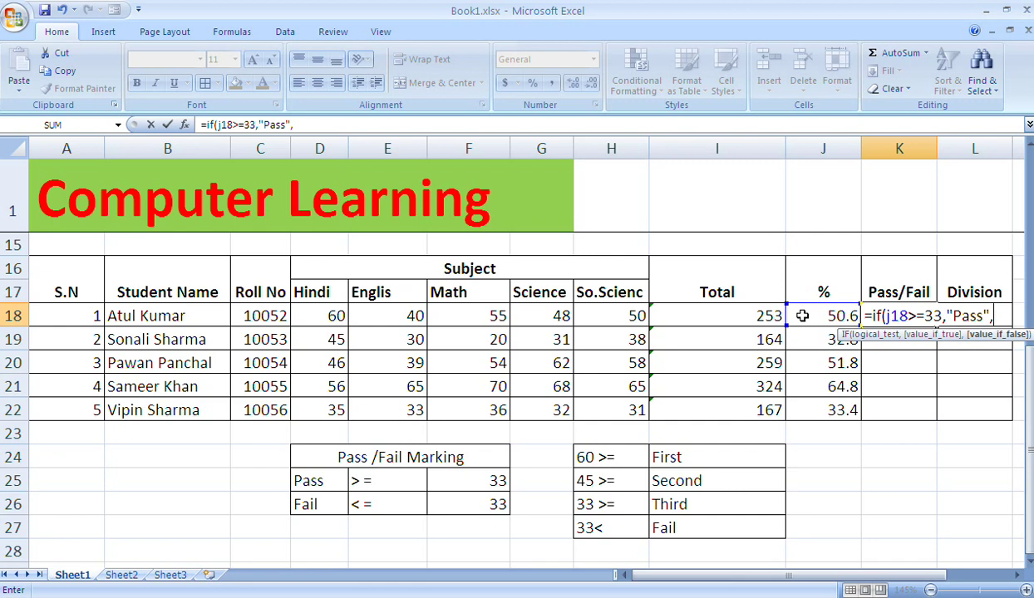
text(")
text(Fail)
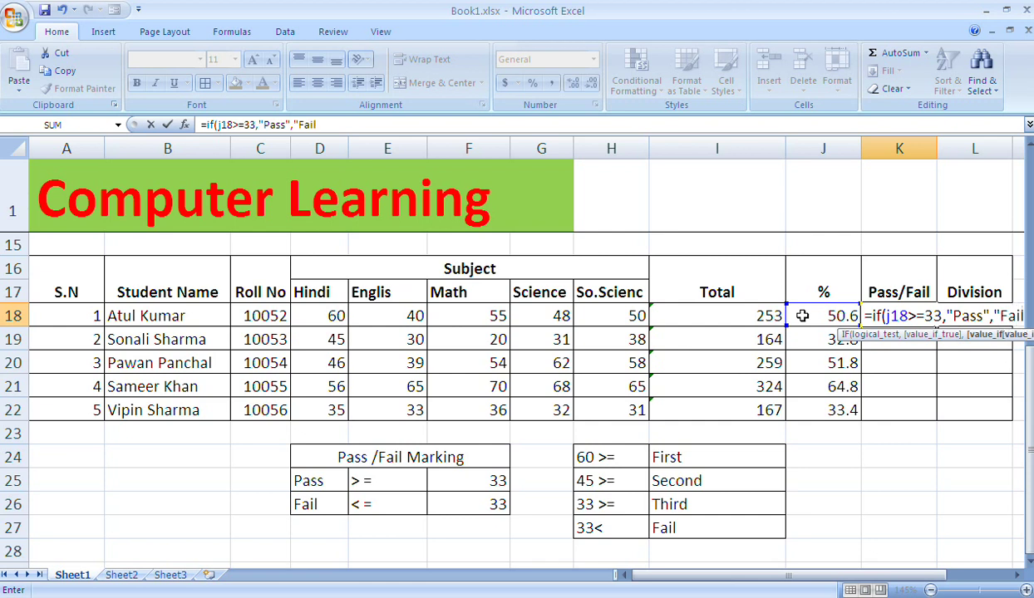
text(")
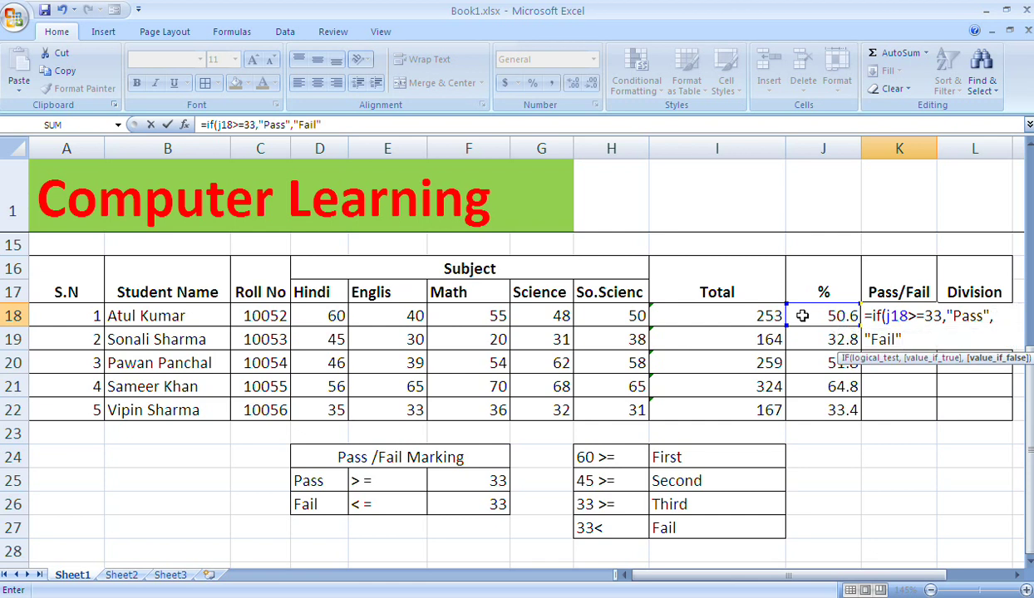
text())
key(Return)
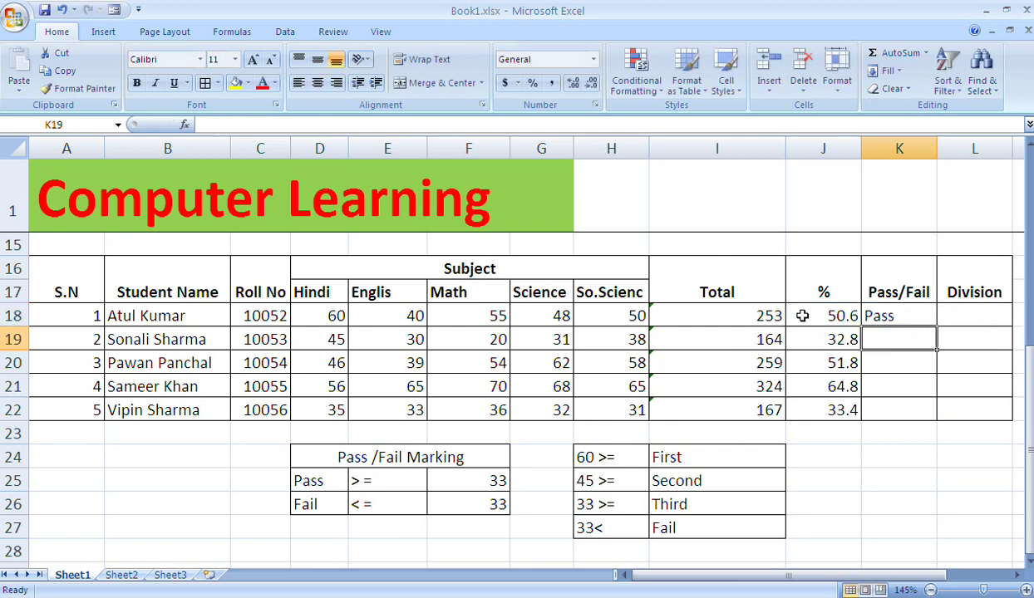
- Enter the formula =if(j19>=33,"pass","fail") in cell K19 for the second student's Pass/Fail result
key(Up)
key(Down)
text(=)
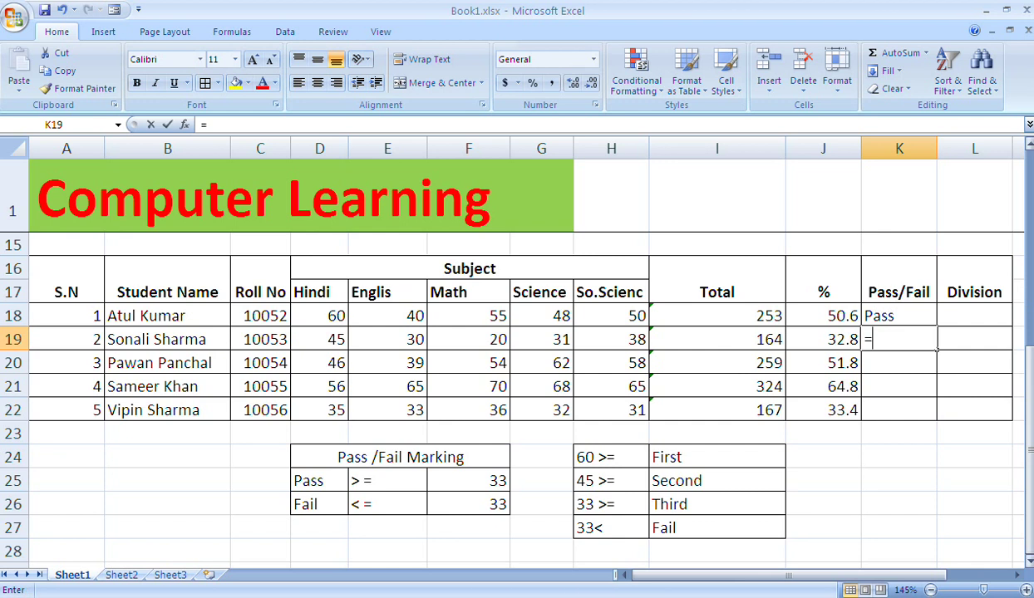
text(if()
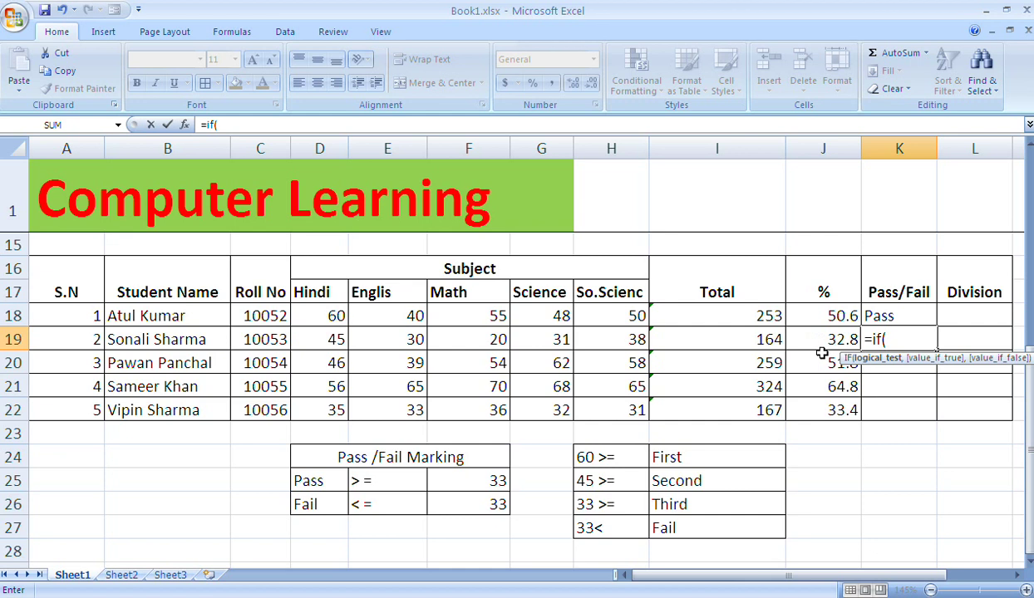
text(j19>=33,)
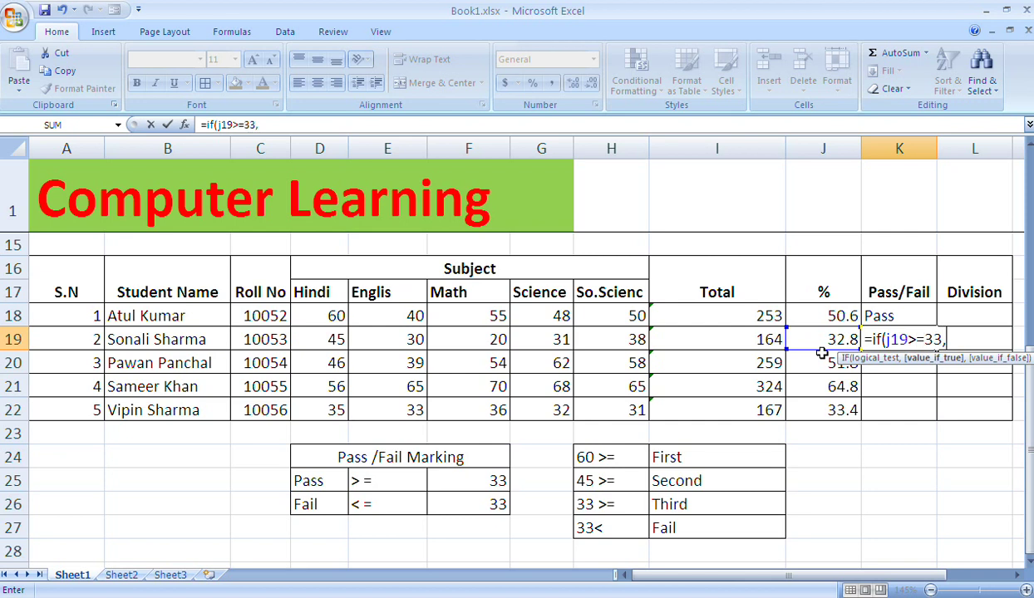
text("pass")
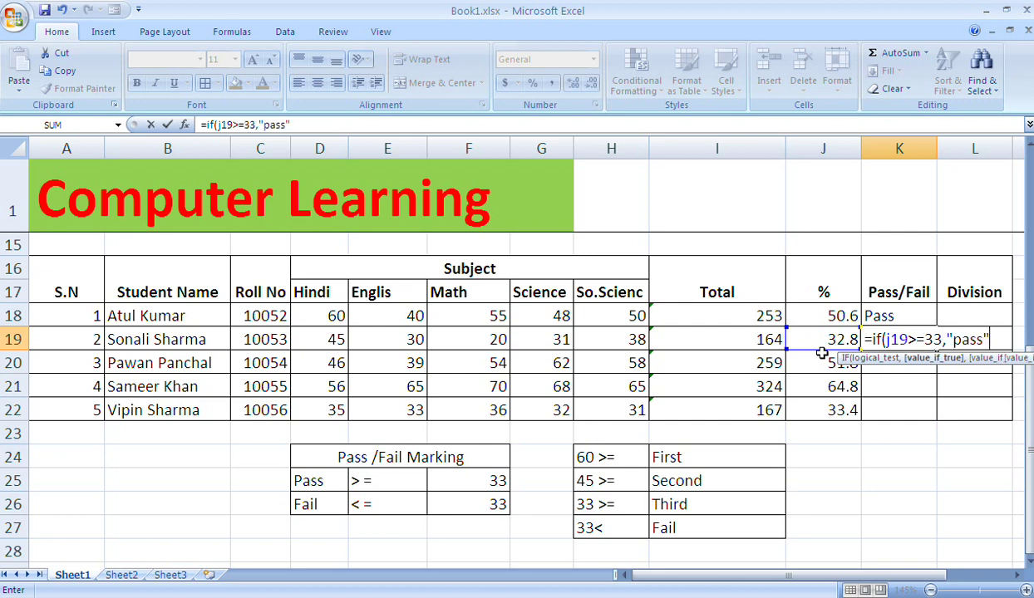
text(,"fail)
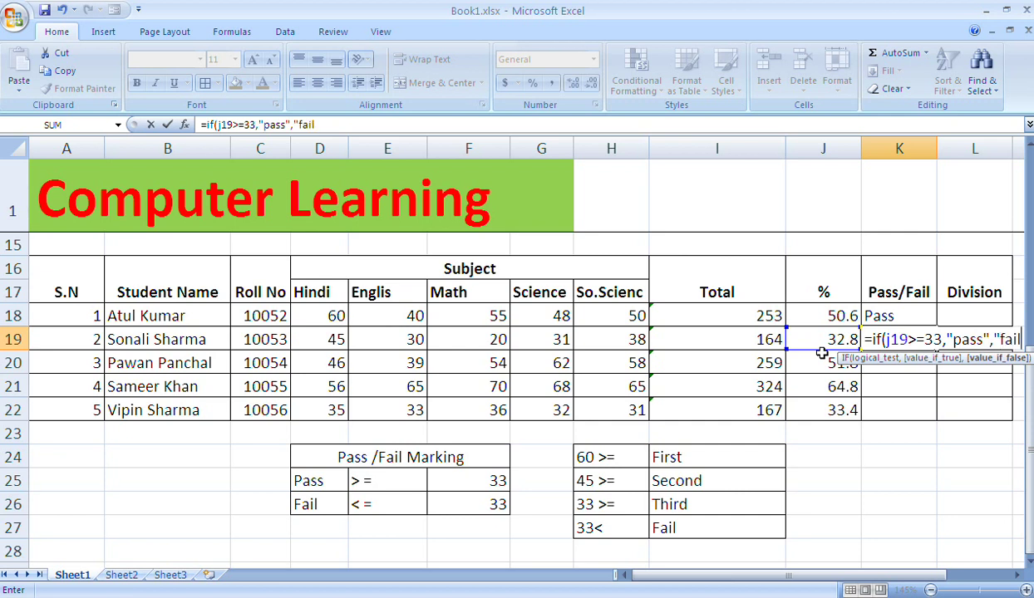
text(")
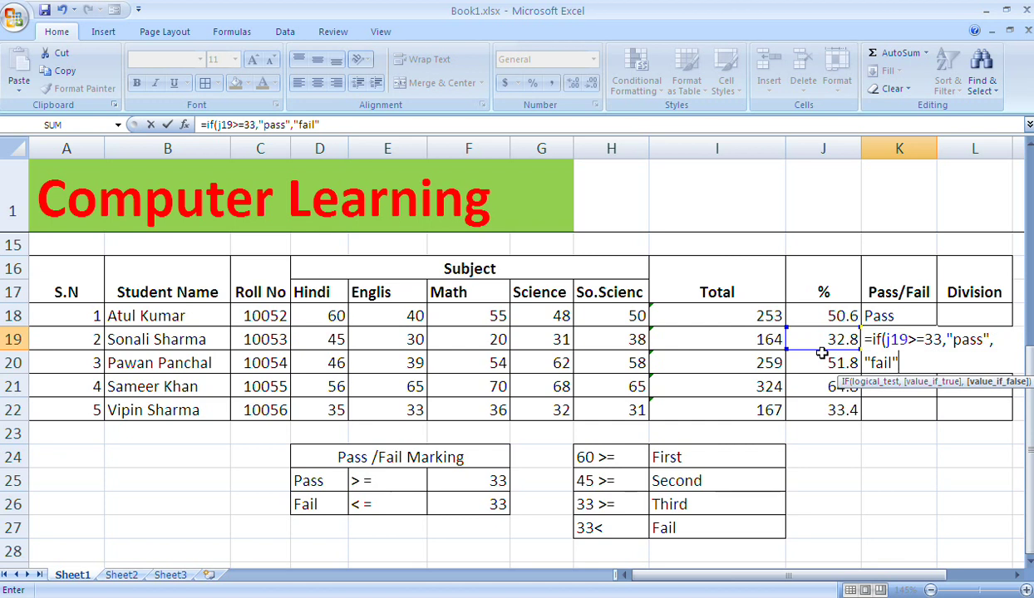
text())
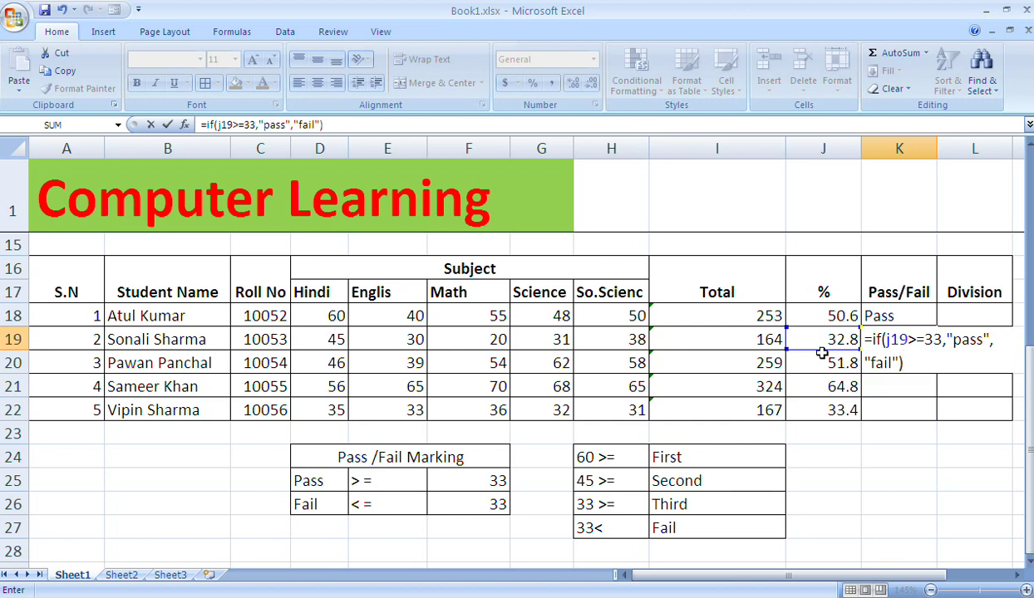
key(Return)
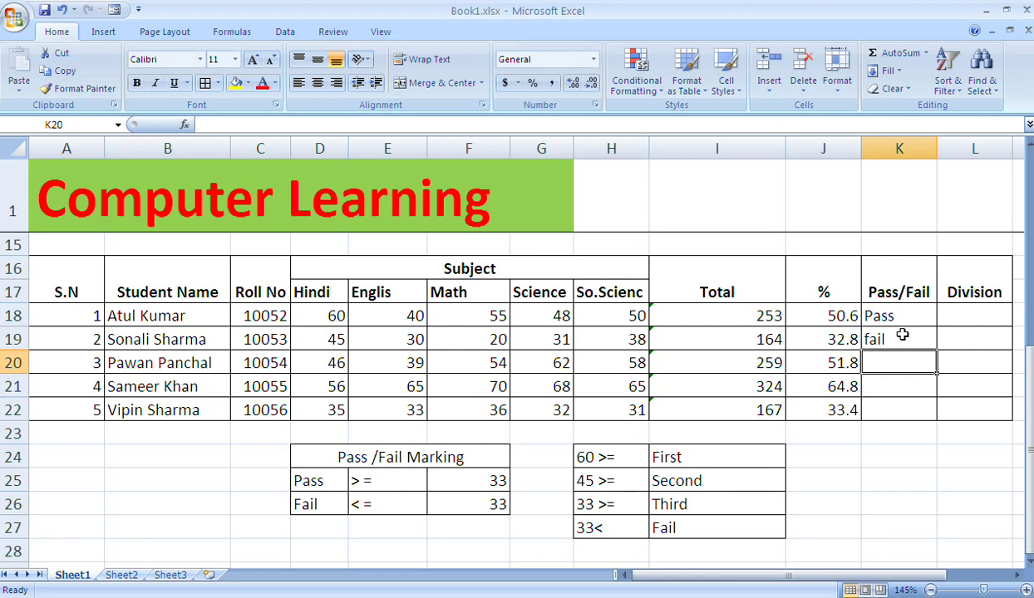
- Fill the Pass/Fail formula from cell K19 down to K22 for the remaining students
click(903, 335)
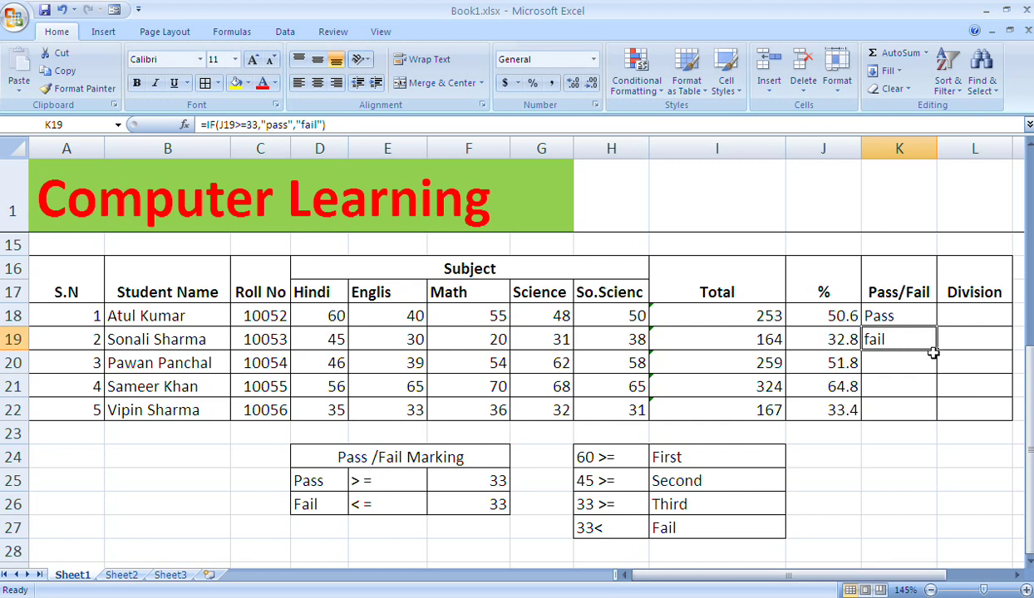
drag(937, 351, 930, 416)
click(885, 455)
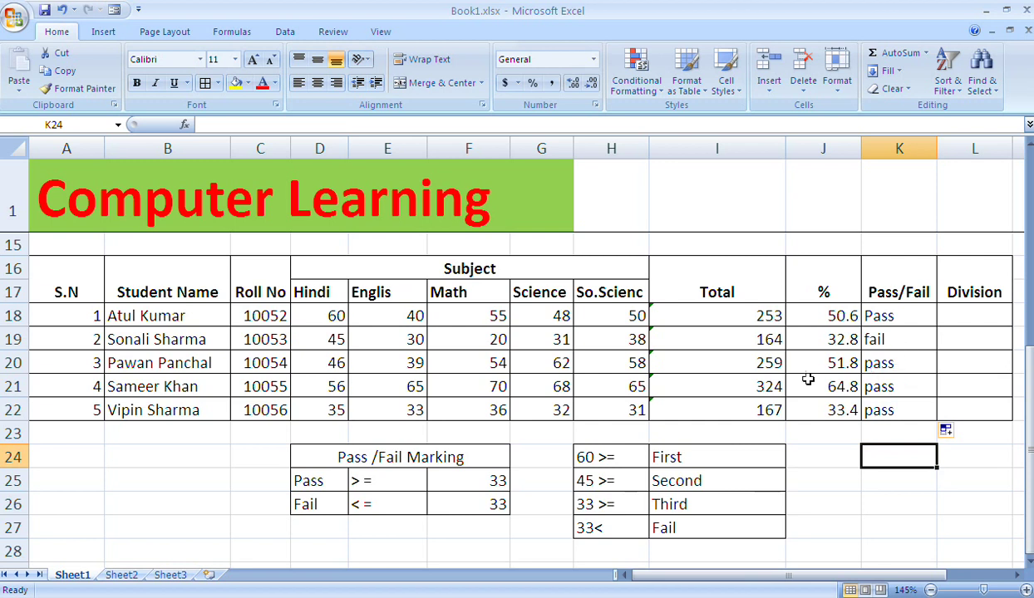
- Start a nested IF formula in Division cell L18 with =if(j18>=60,"First", as its first condition
click(986, 323)
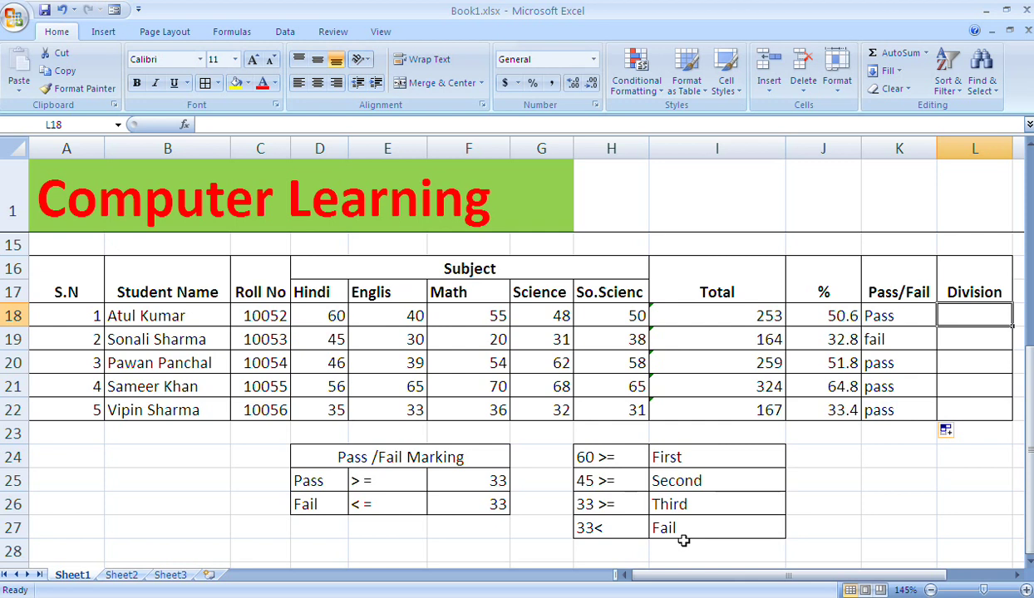
text(=)
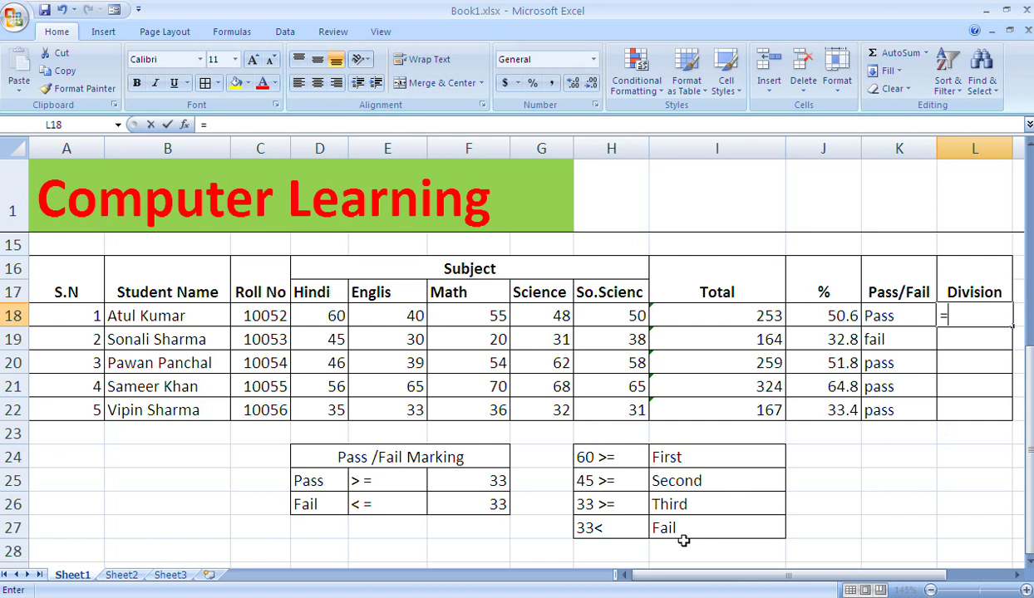
text(if)
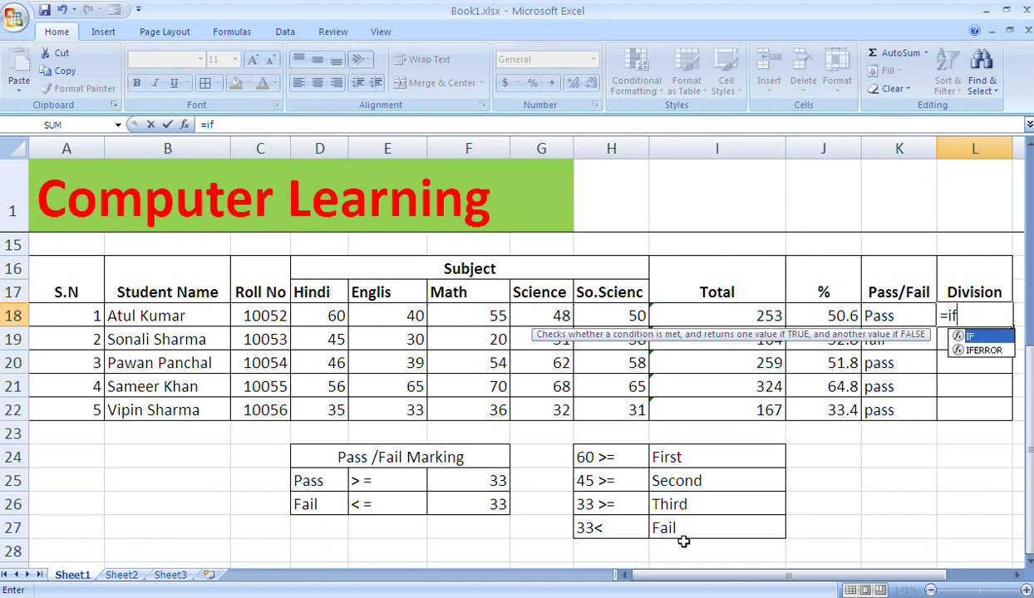
text(()
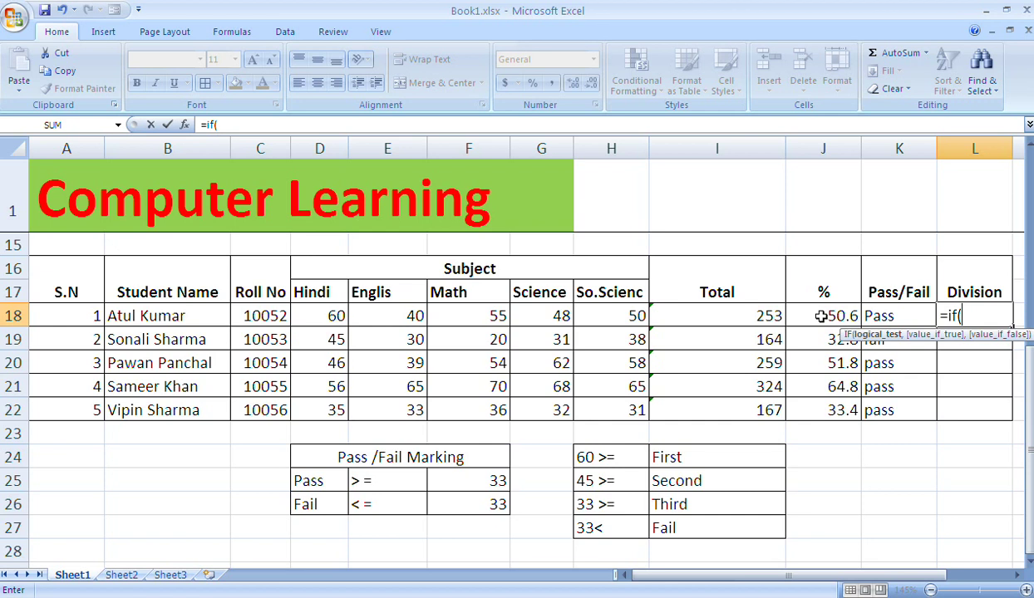
text(j18)
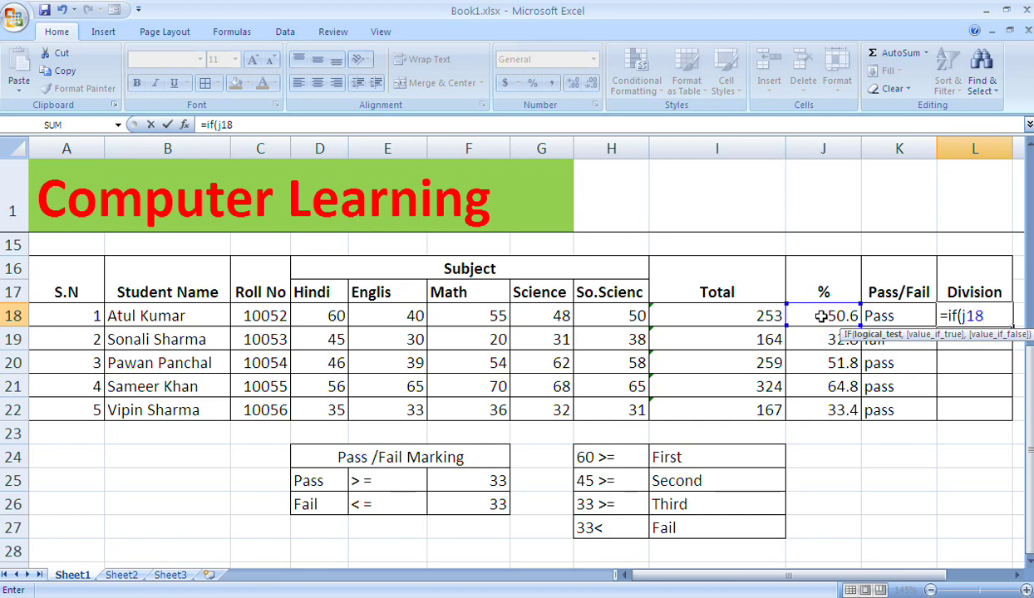
text(>=60)
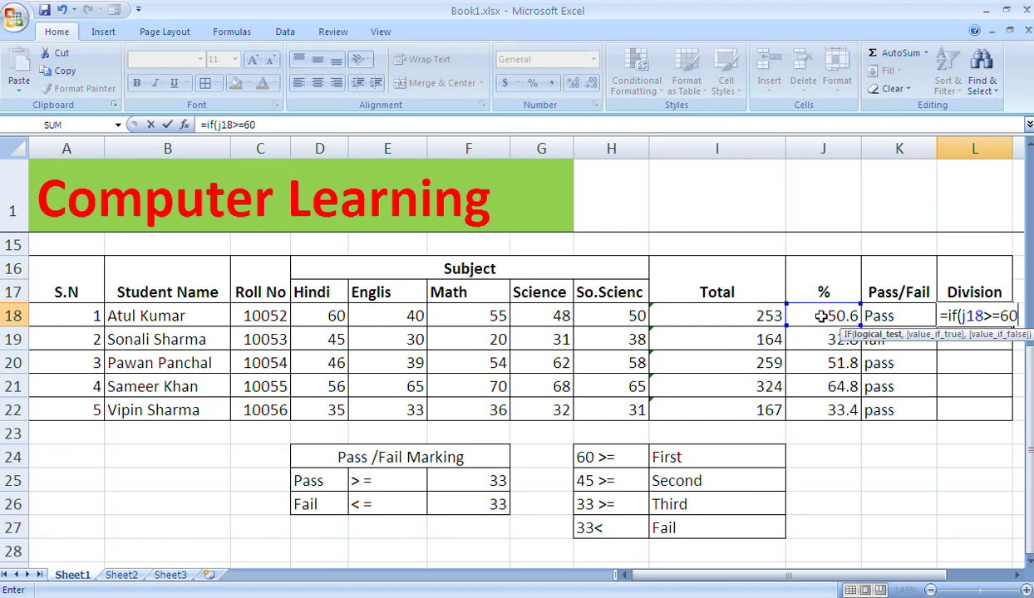
text(,)
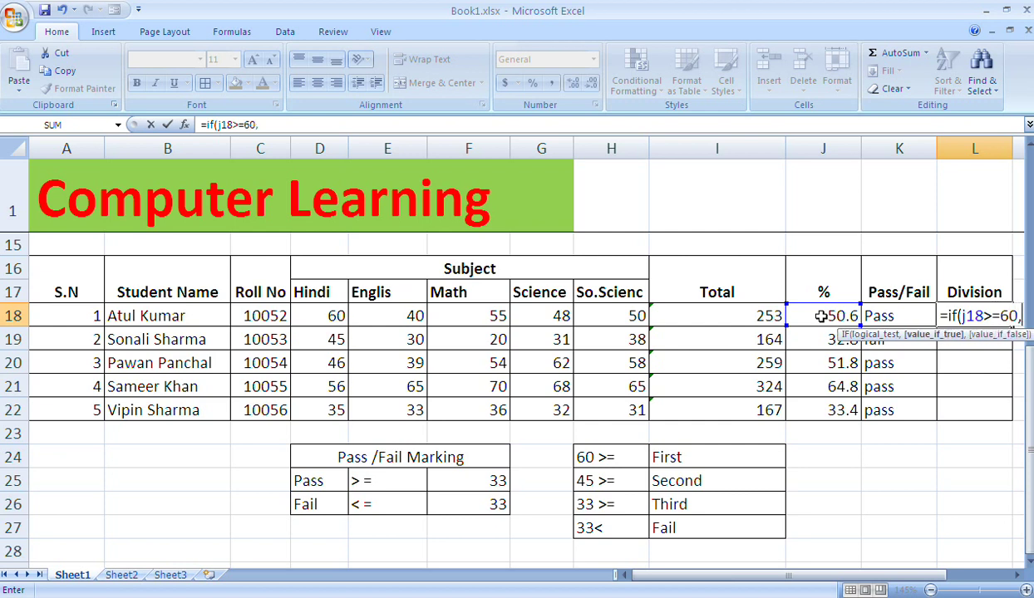
text(")
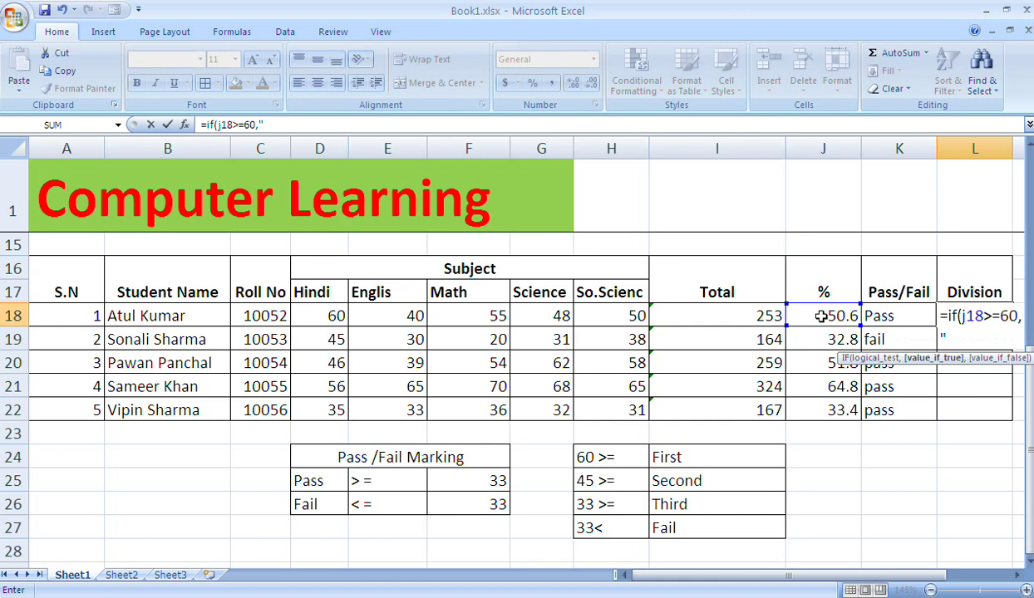
text(First)
text(")
text(,)
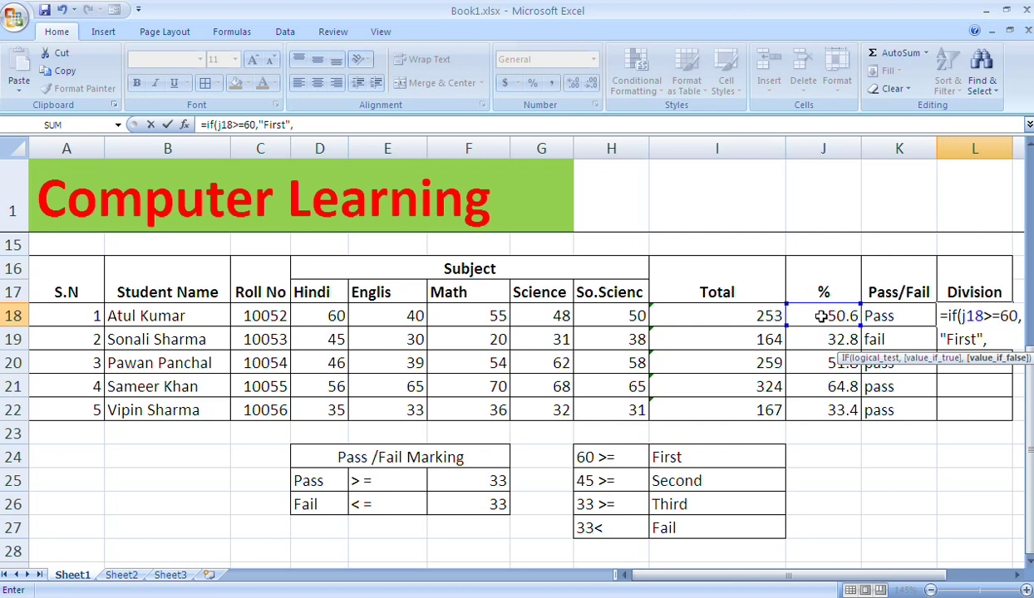
- Extend the L18 formula with a nested condition if(j18>=45,"Second", and begin another if as its false value
text(if)
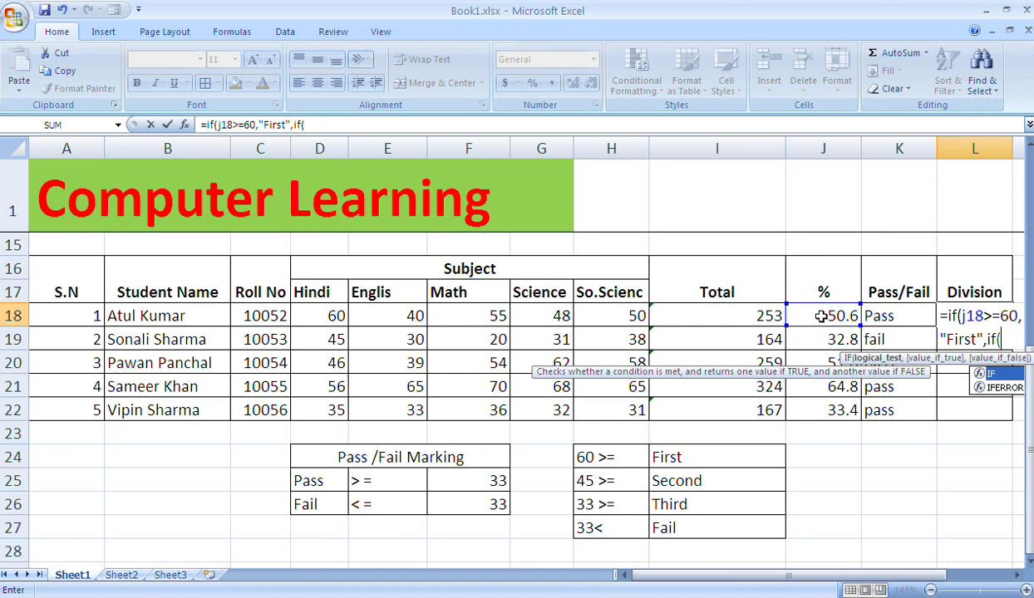
text((j18)
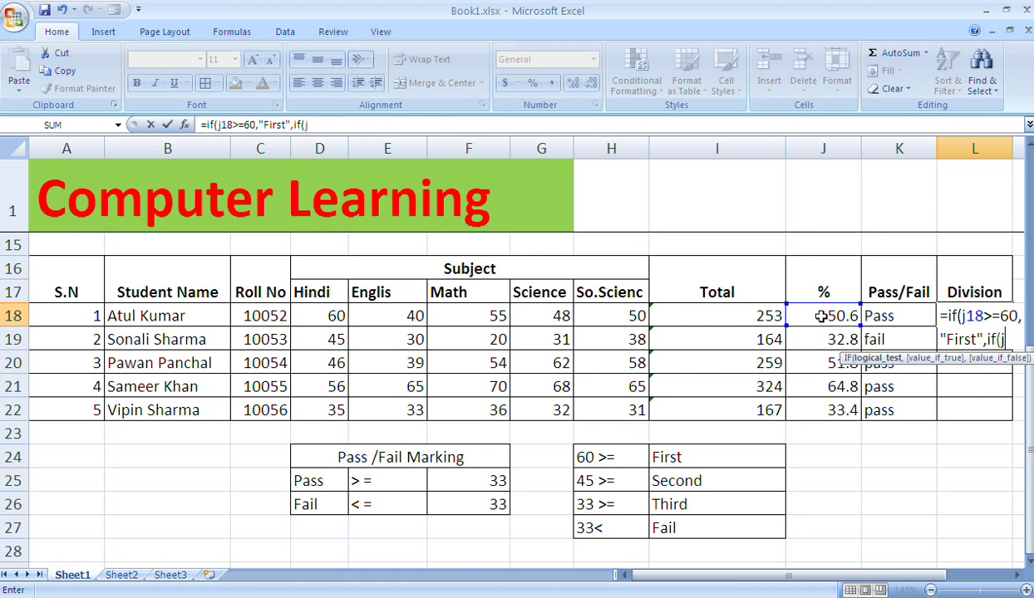
text(>)
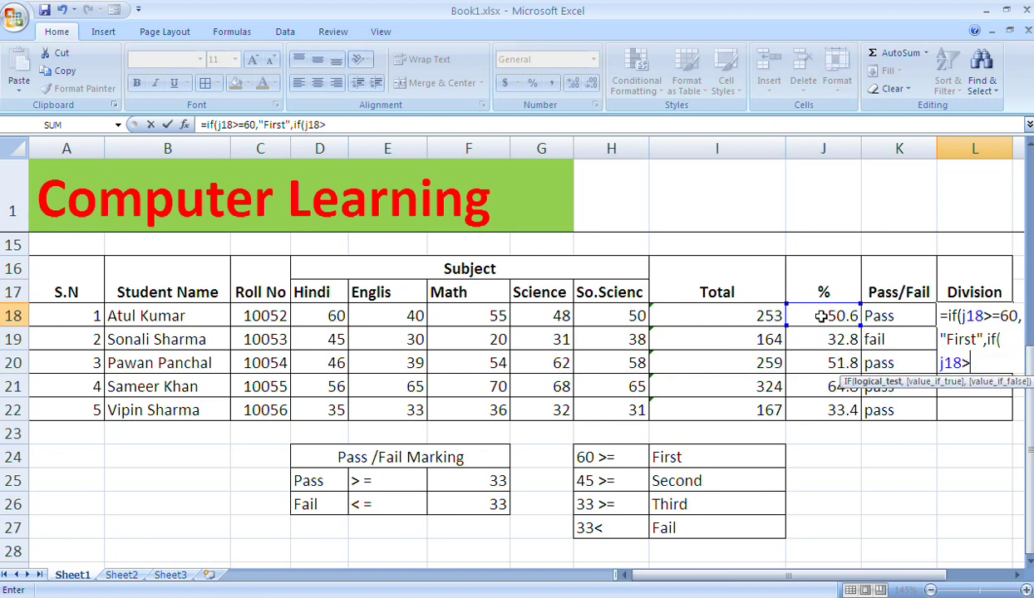
text(=45,)
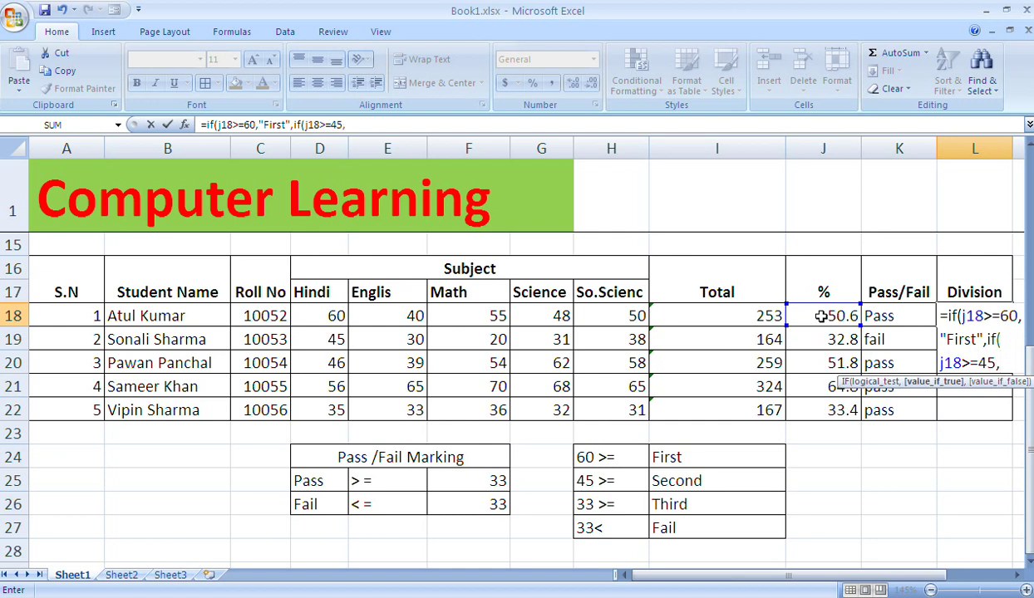
text(")
text(Sec)
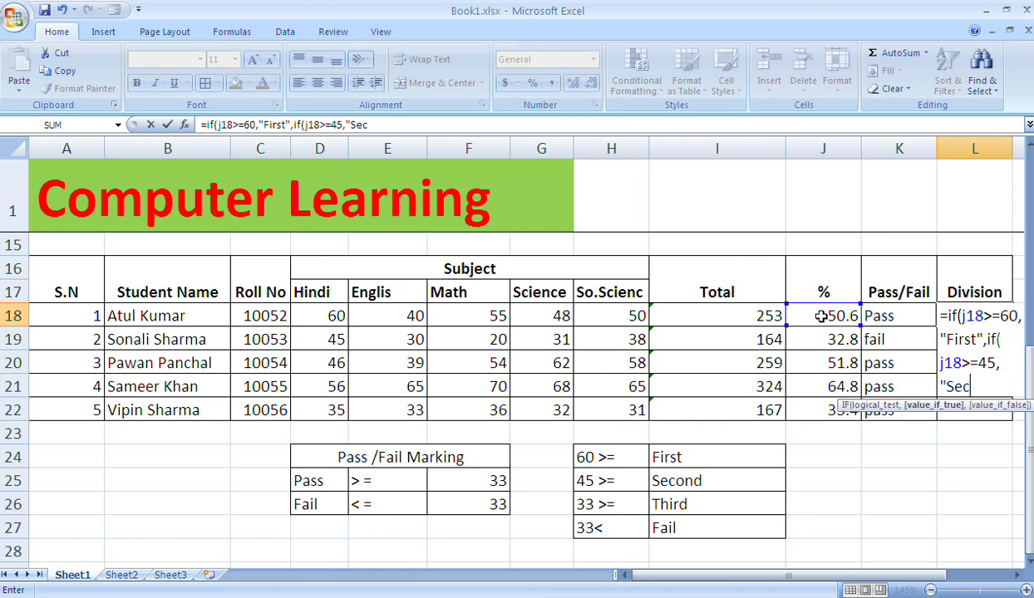
text(ond",if)
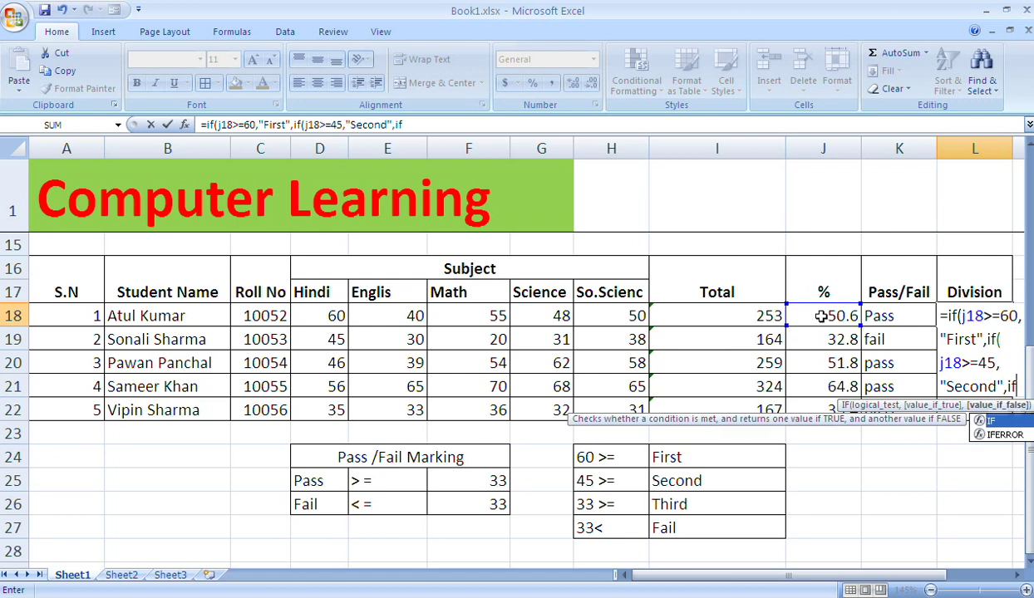
- Complete the L18 formula's innermost IF with the test j18>=33 and results "third" and "fail", close all three brackets and enter it
text(()
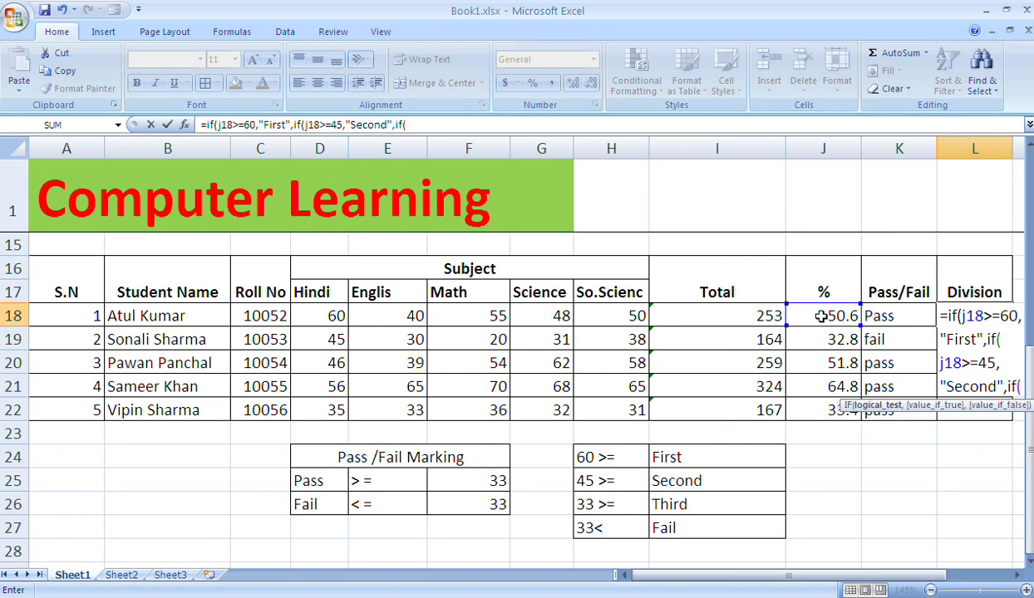
text(j18)
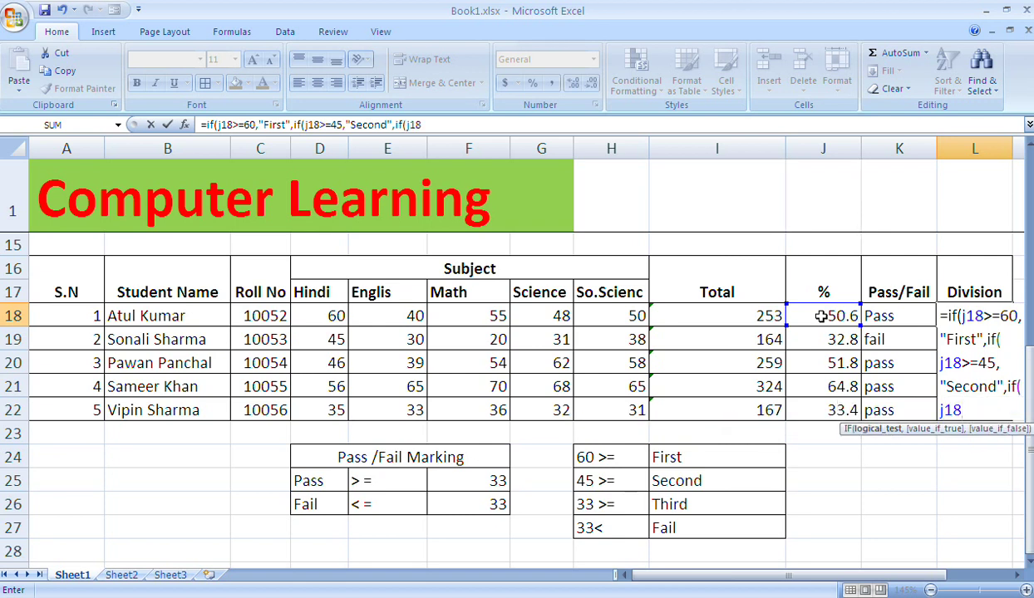
text(>=33)
text(,)
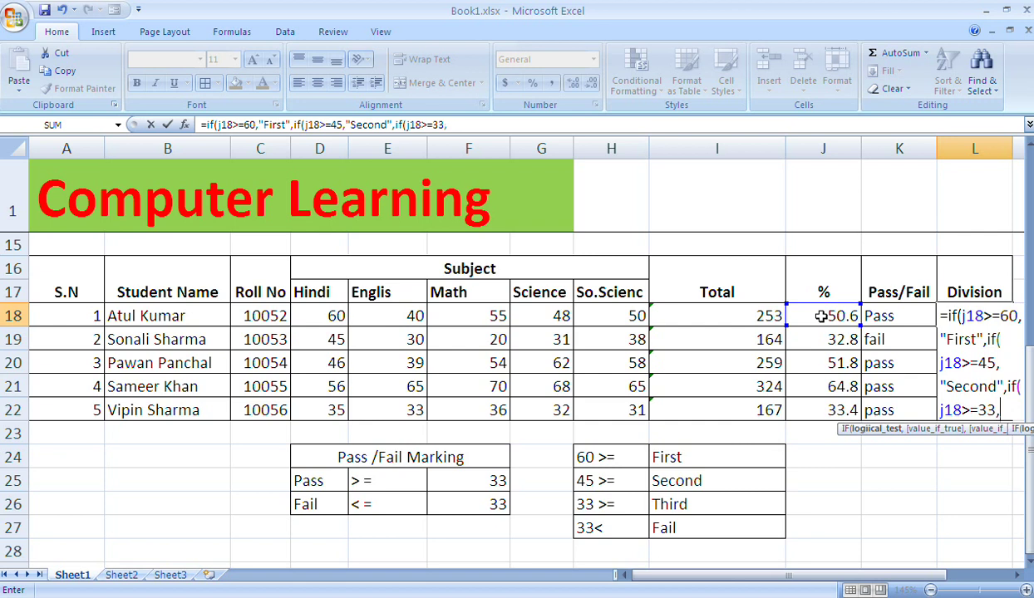
text(")
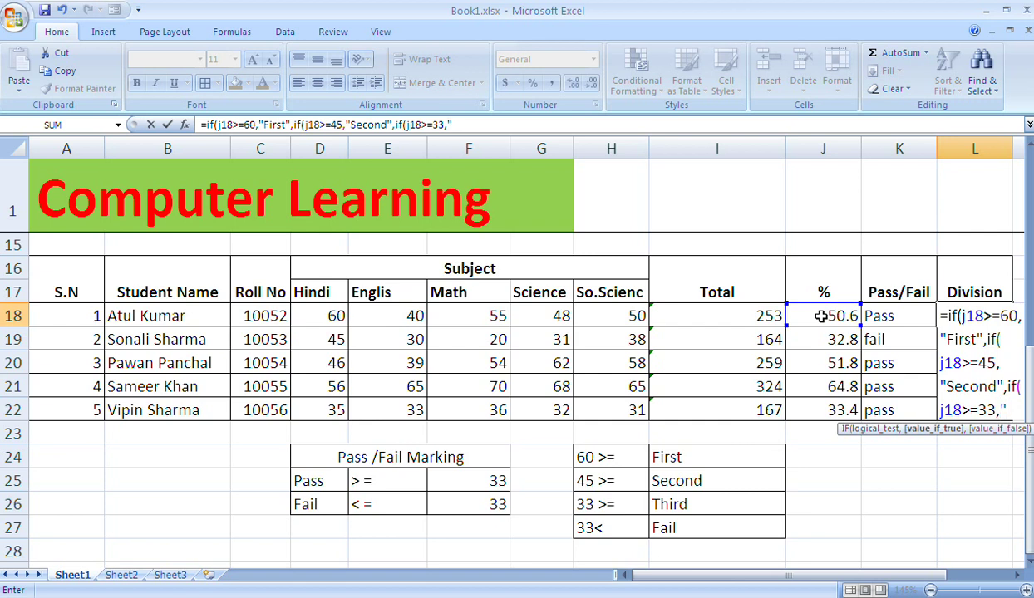
text(third")
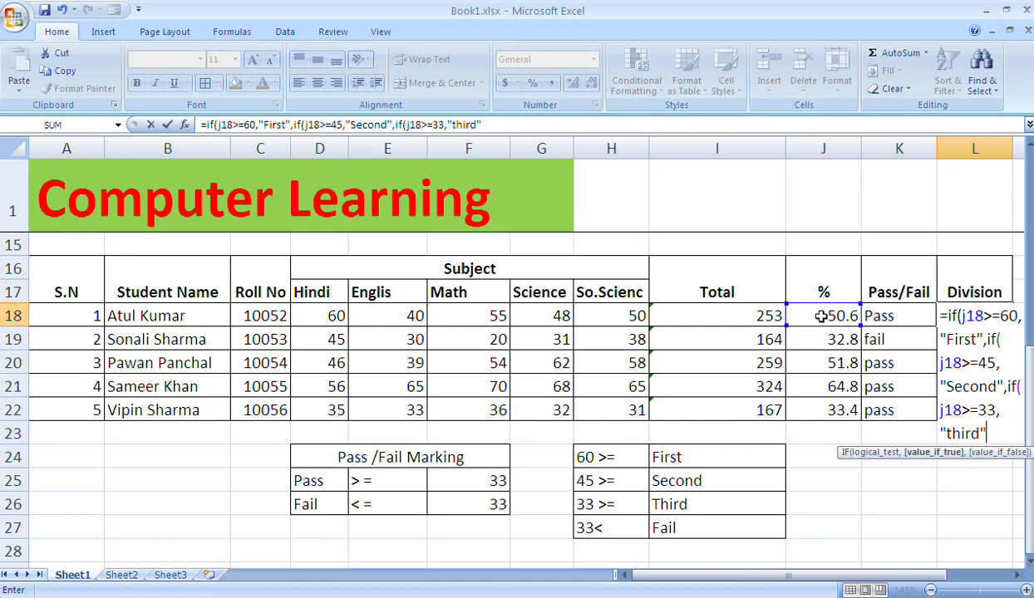
text(,)
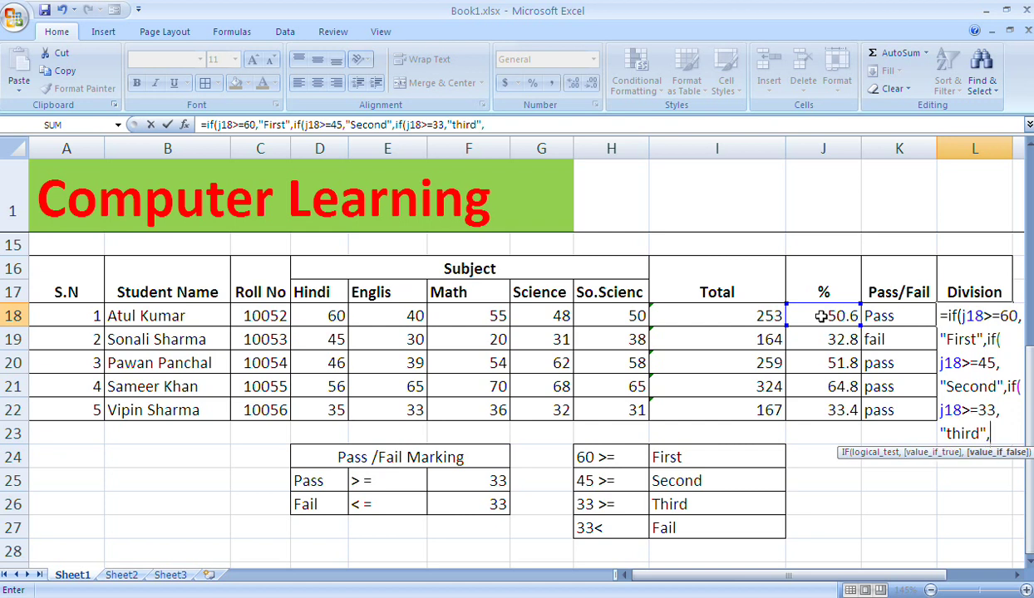
text("fail")
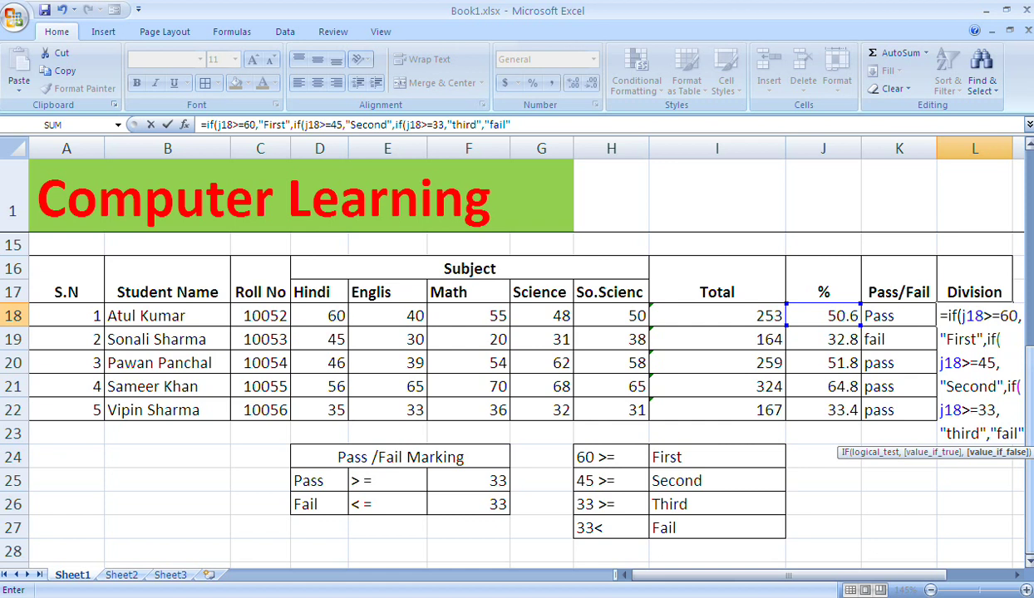
text()))
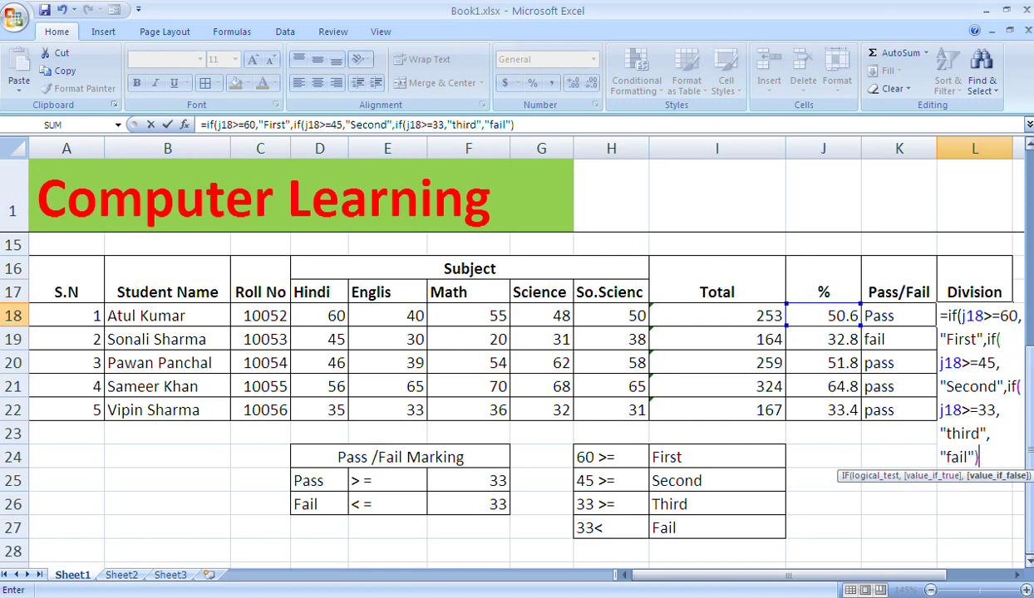
text())
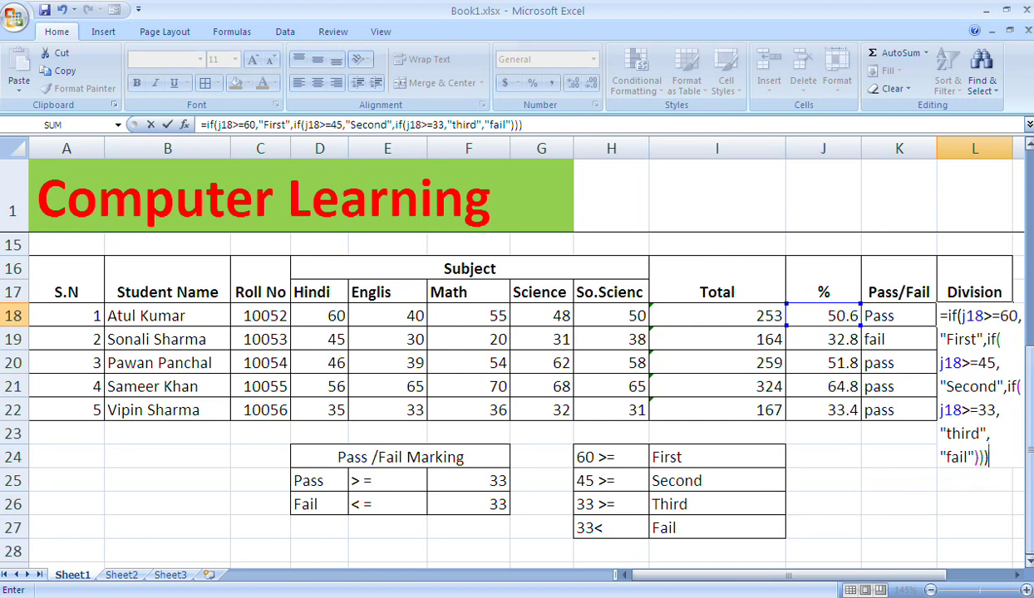
key(Return)
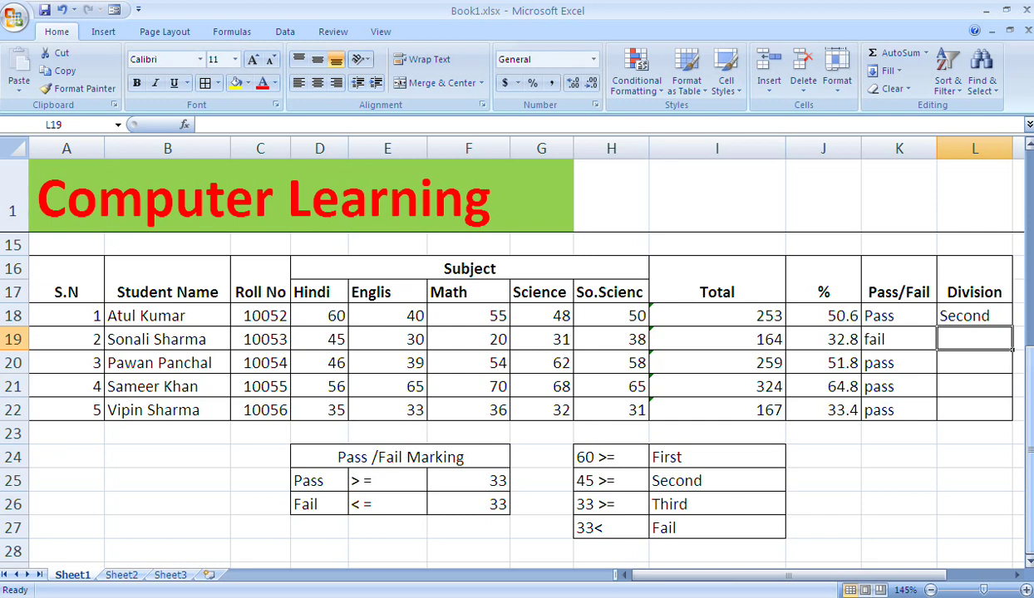
- Start a nested IF formula in Division cell L19 with =if(j19>=60,"First", as its first condition
text(=)
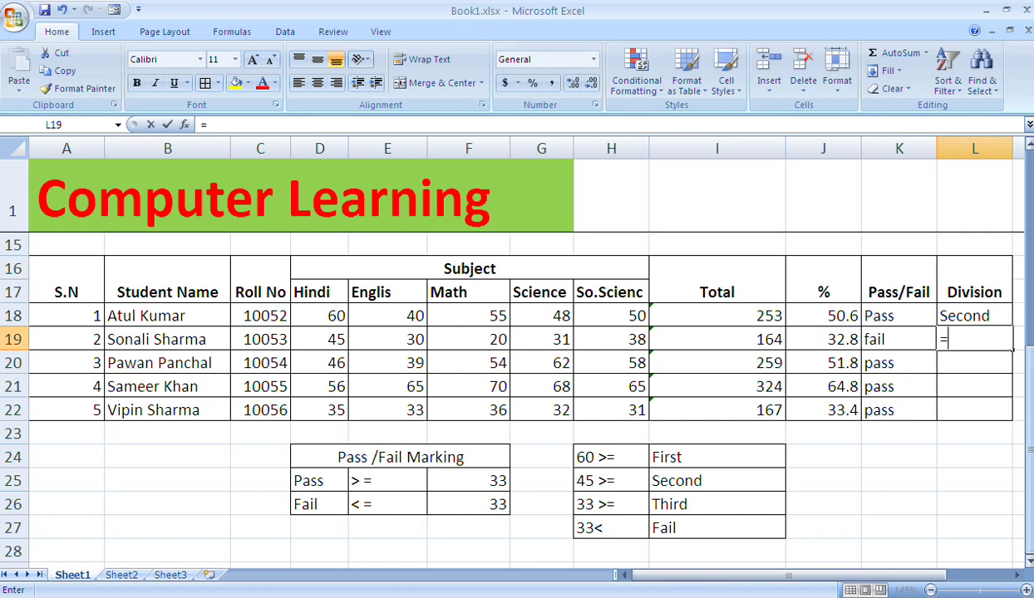
text(if()
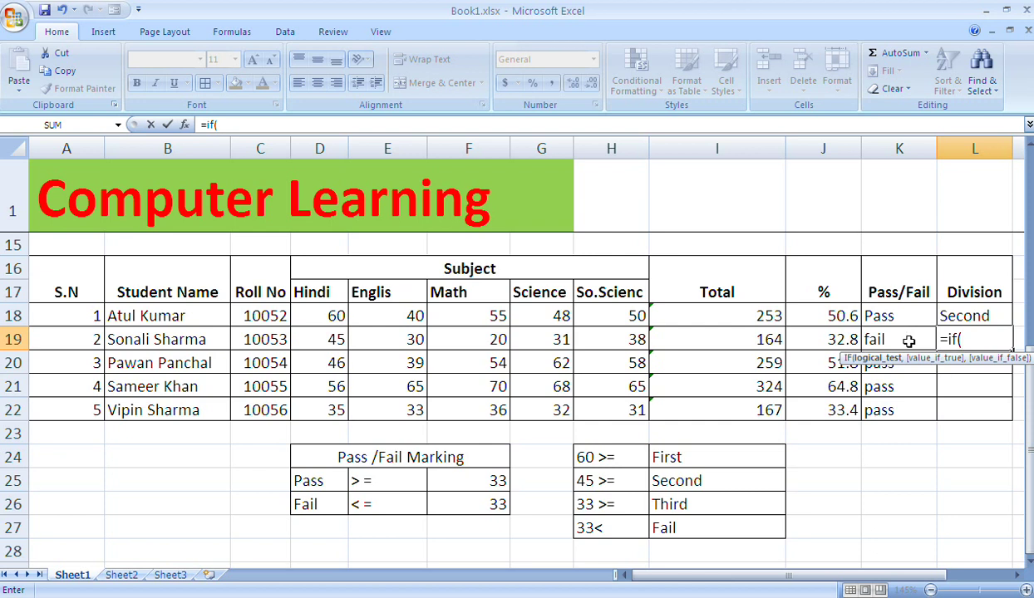
text(j19>=)
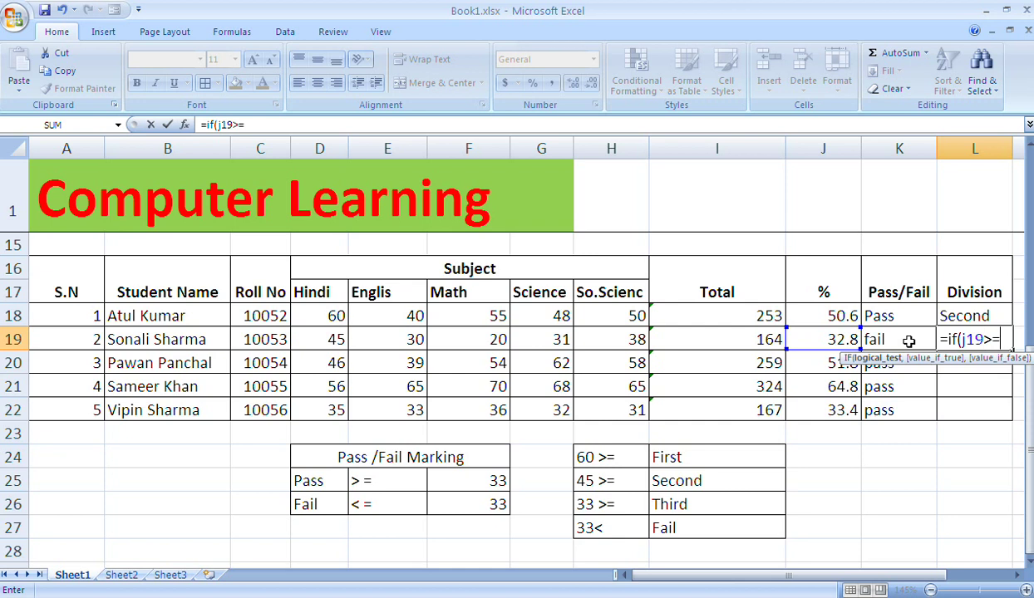
text(60,)
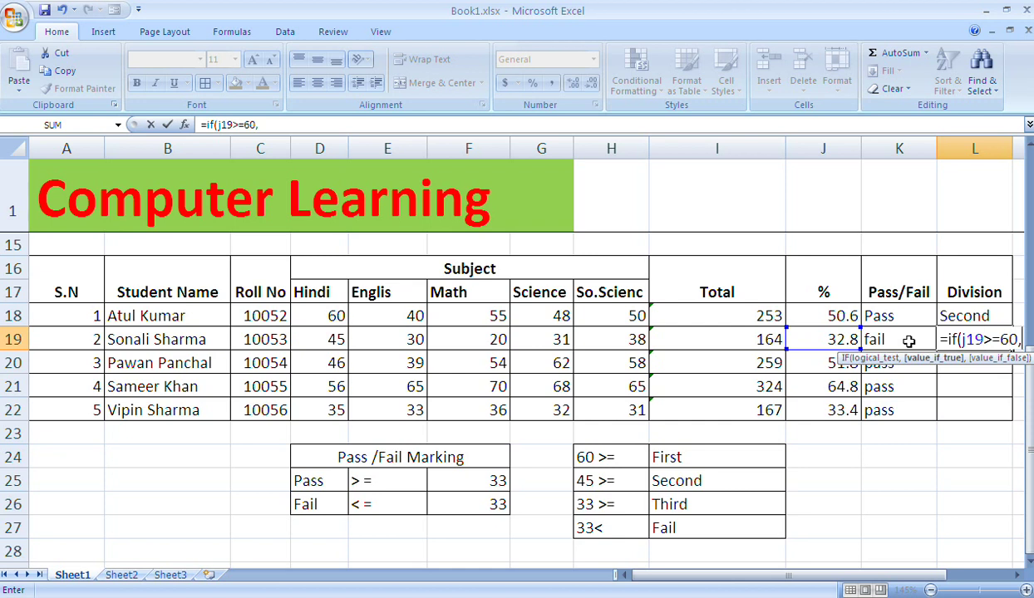
text(")
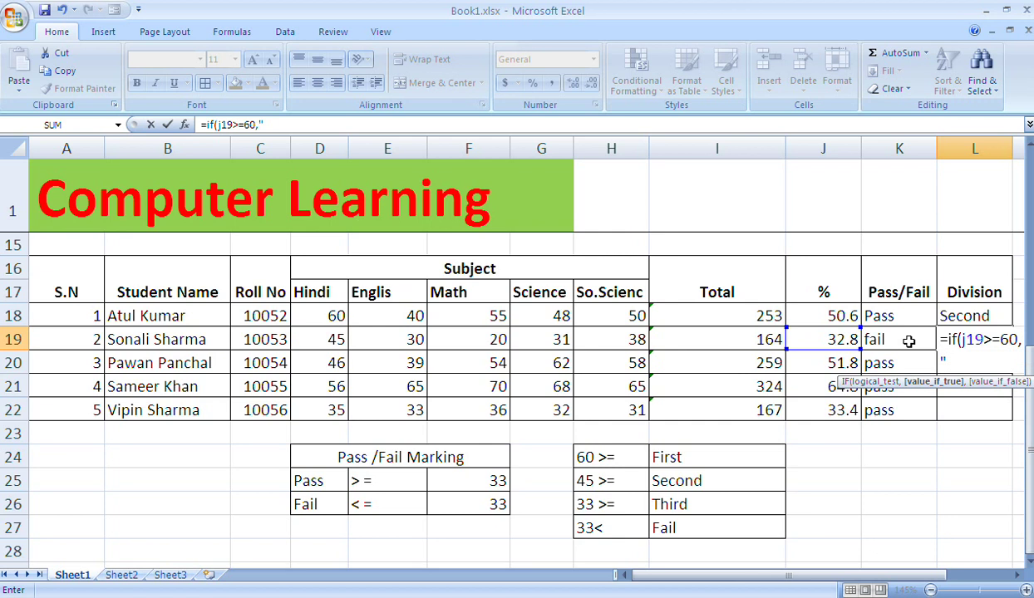
text(First",)
- Extend the L19 formula with a nested condition if(j19>=45,"second", and begin another if as its false value
text(if()
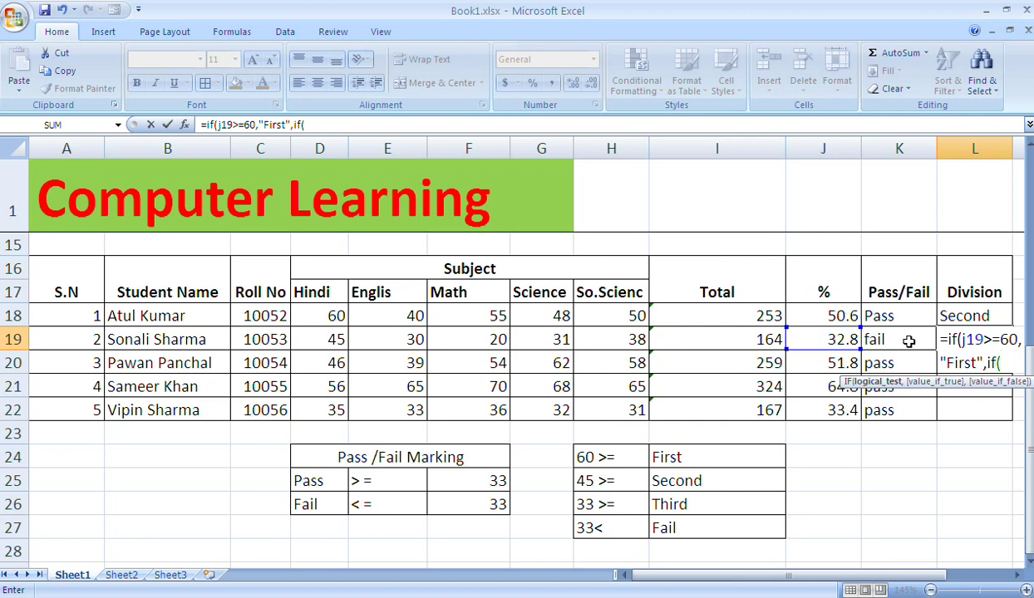
text(j)
text(19)
text(>)
text(=)
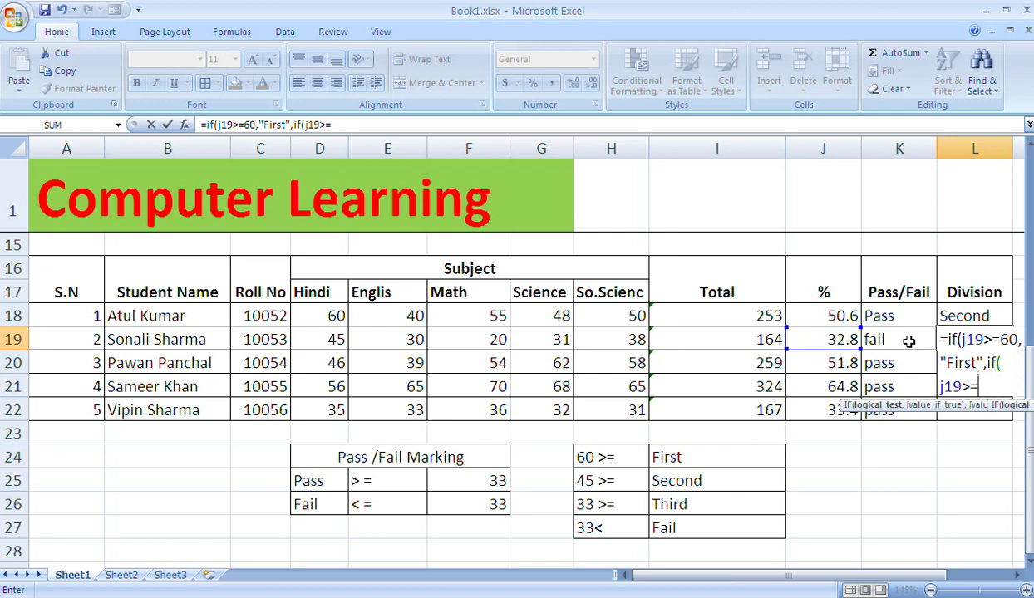
text(45,")
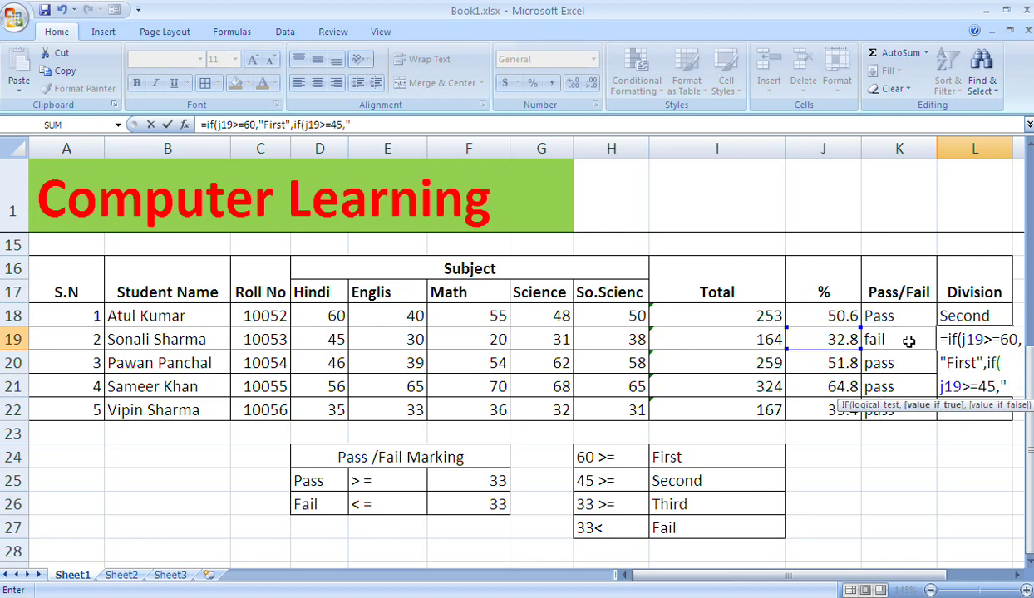
text(second)
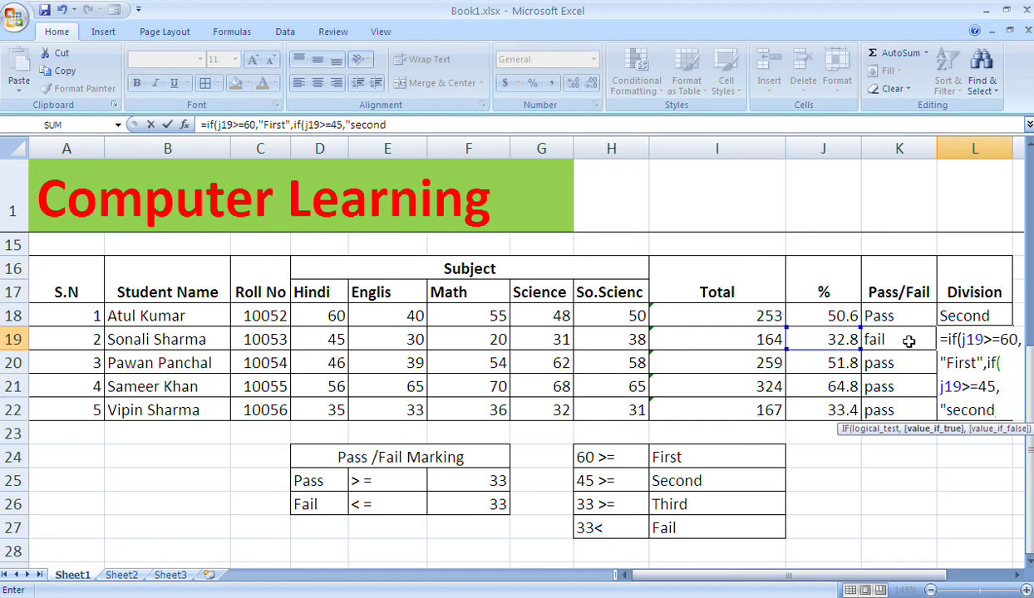
text(",if)
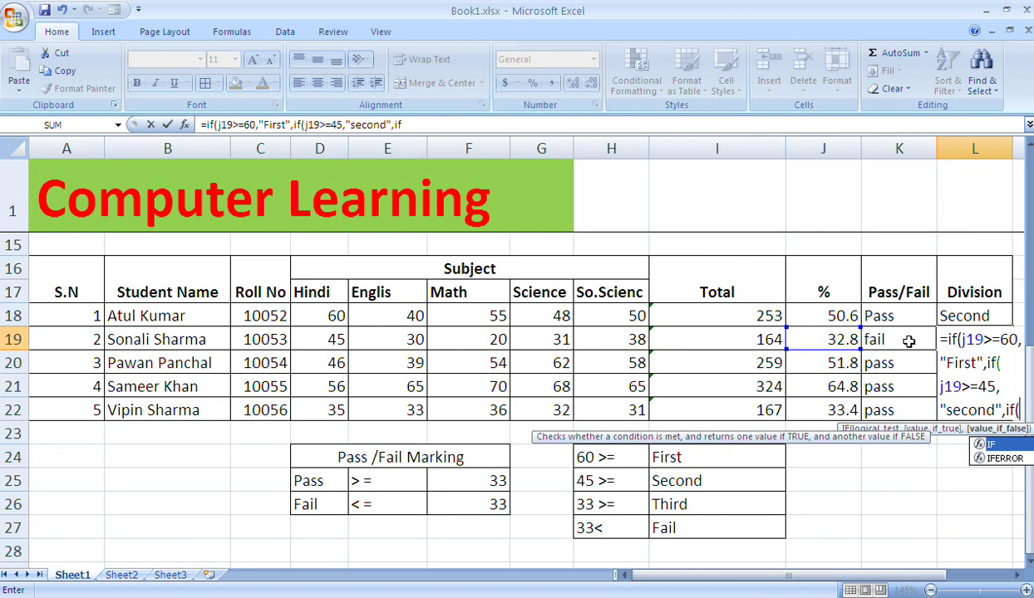
- Complete the L19 formula's innermost IF with the test j19>=33 and results "third" and "fail", close all three brackets and enter it
text((j19)
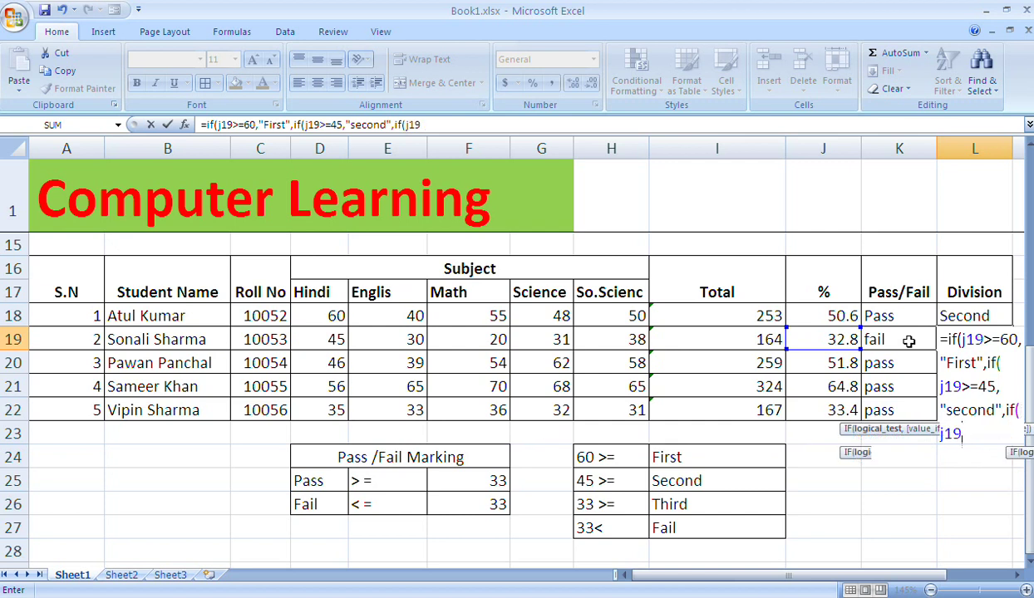
text(>=)
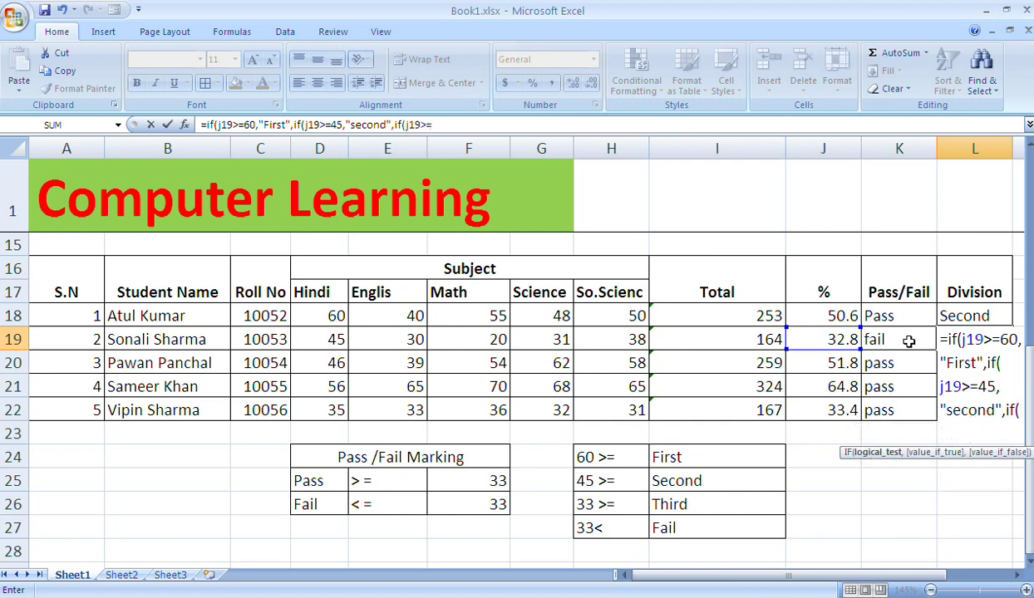
text(33,)
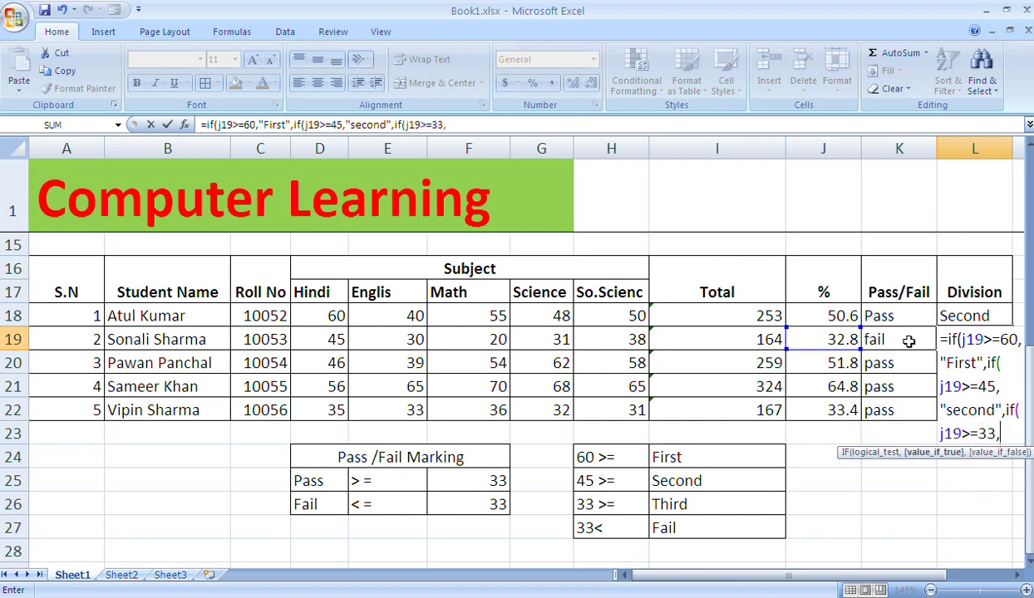
text("third",)
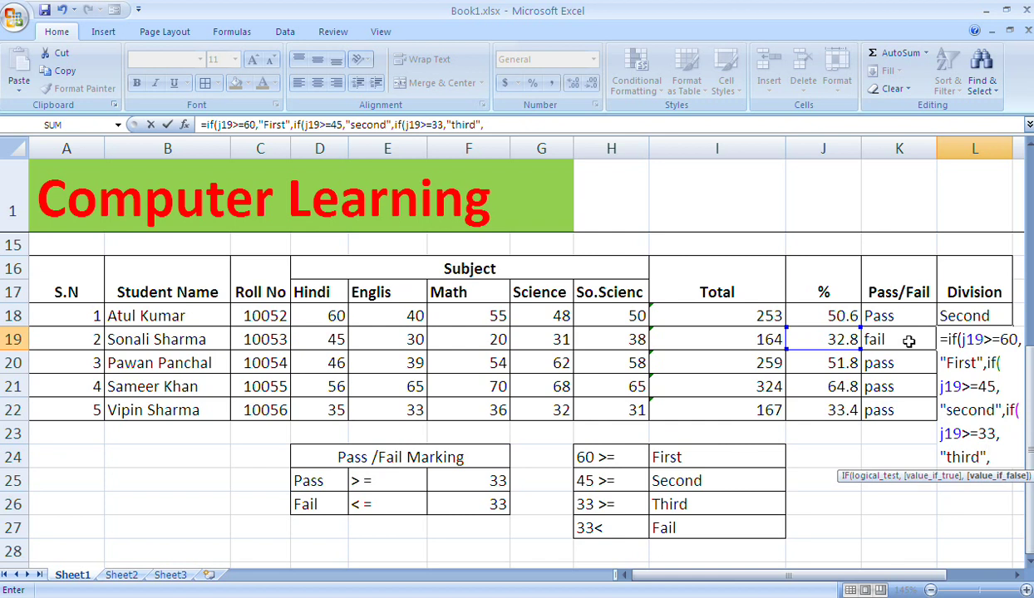
text("fail"))))
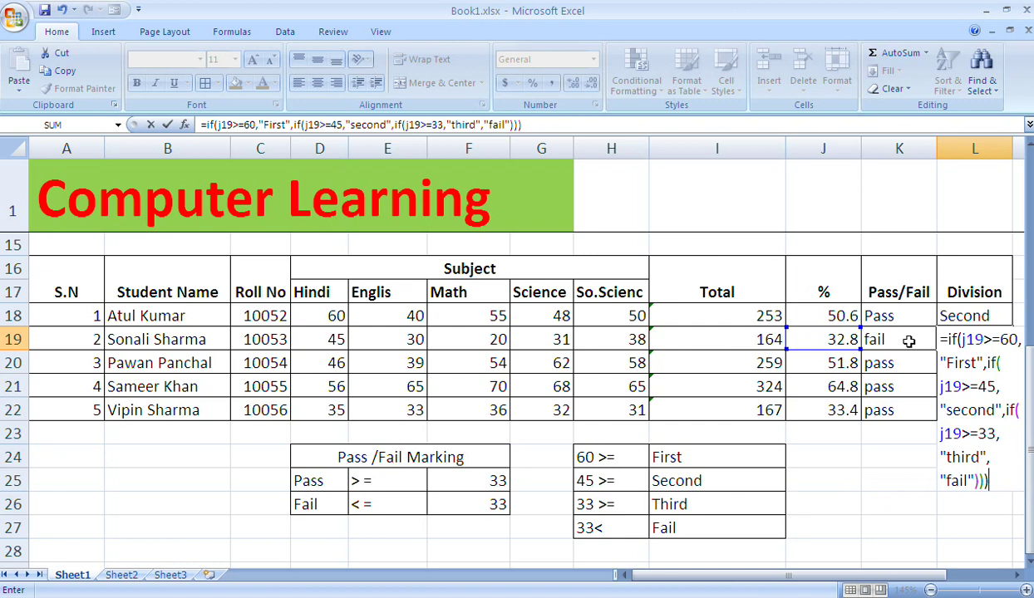
key(Return)
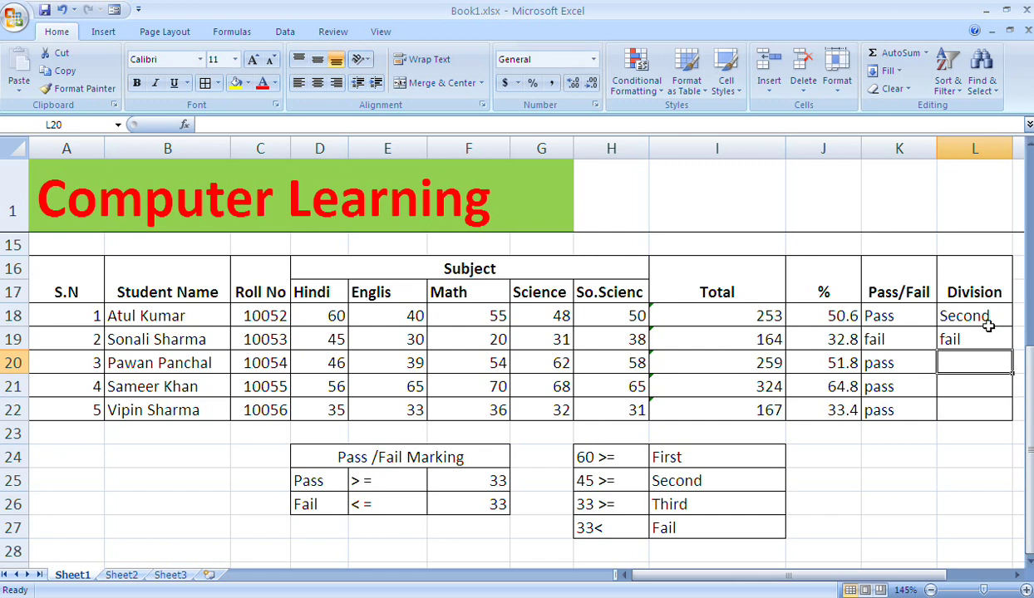
- Fill the nested IF Division formula from cell L19 down to L22 for the remaining students
click(994, 341)
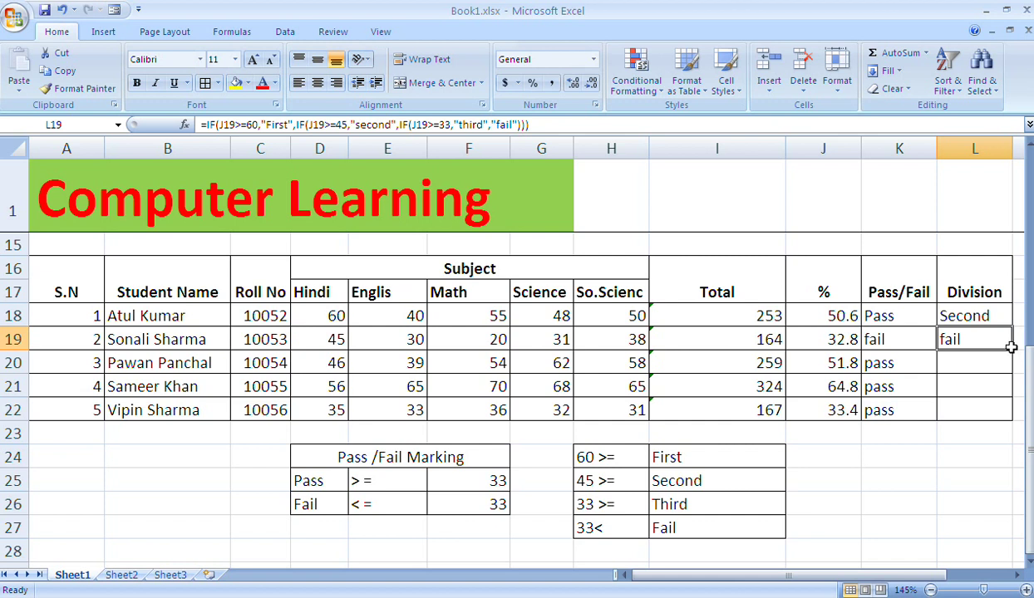
drag(1010, 349, 979, 409)
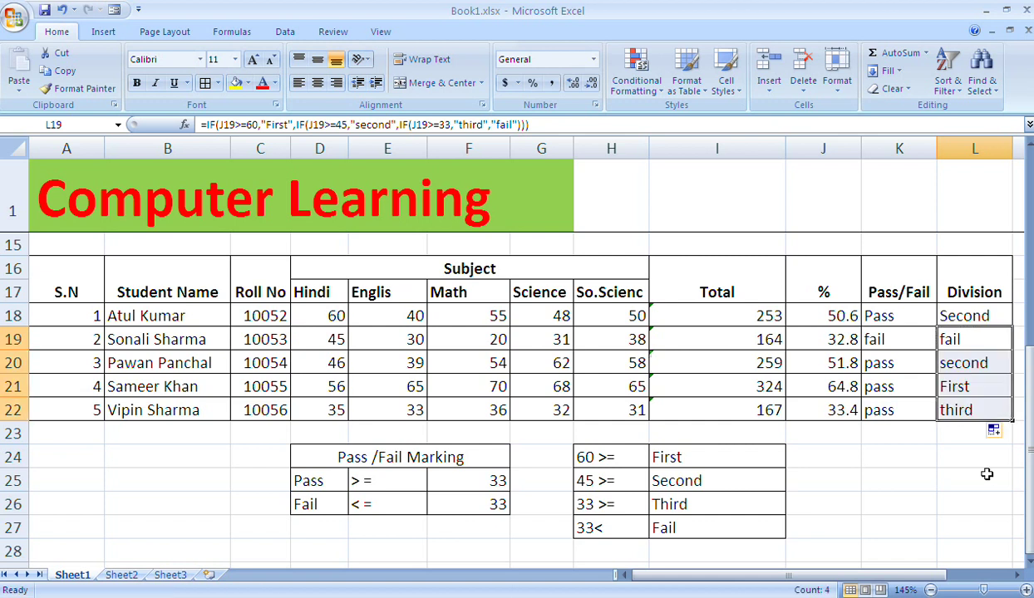
click(986, 475)
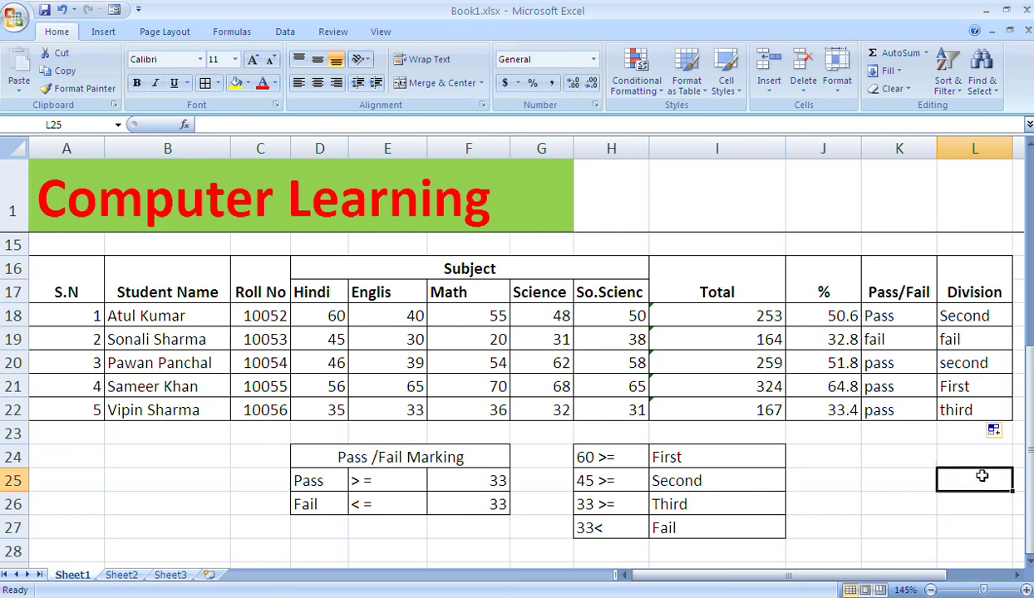
- Check each student's percentage in column J against the Division result in column L, rows 18 to 22
key(Up)
key(Up)
key(Up)
key(Up)
key(Up)
key(Up)
key(Up)
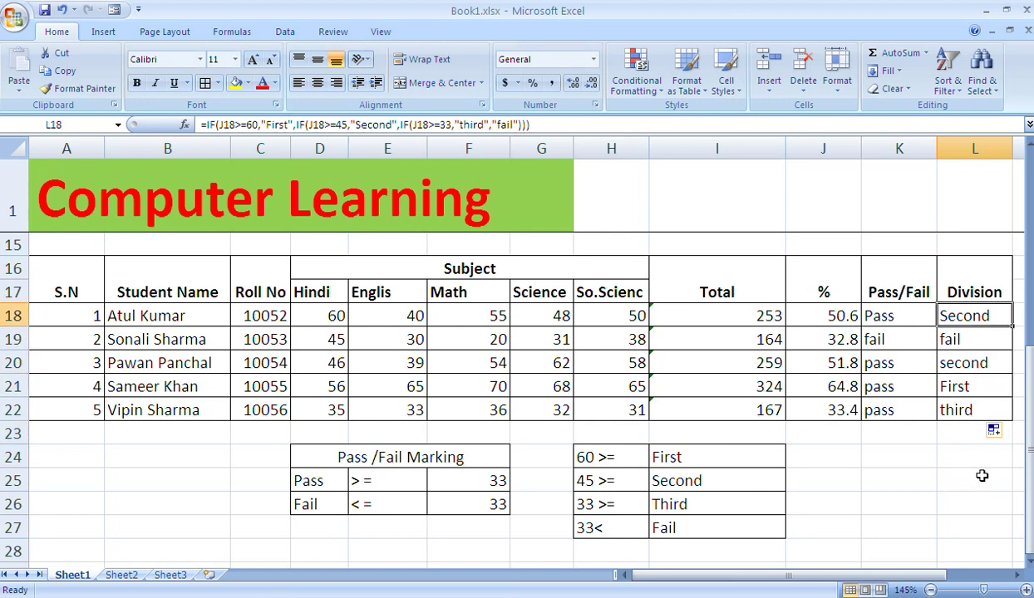
key(Left)
key(Left)
key(Left)
key(Right)
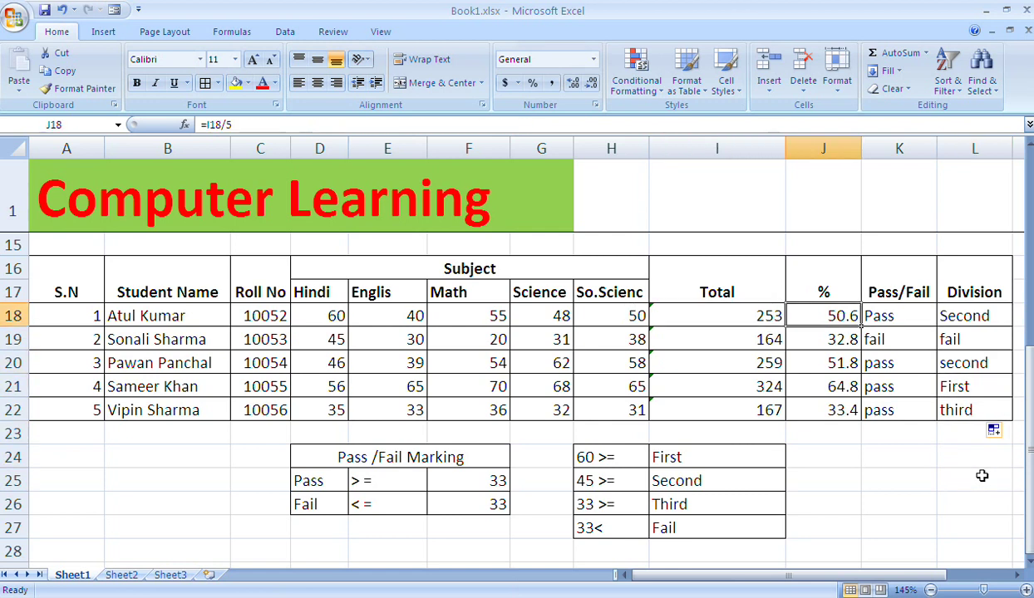
key(Down)
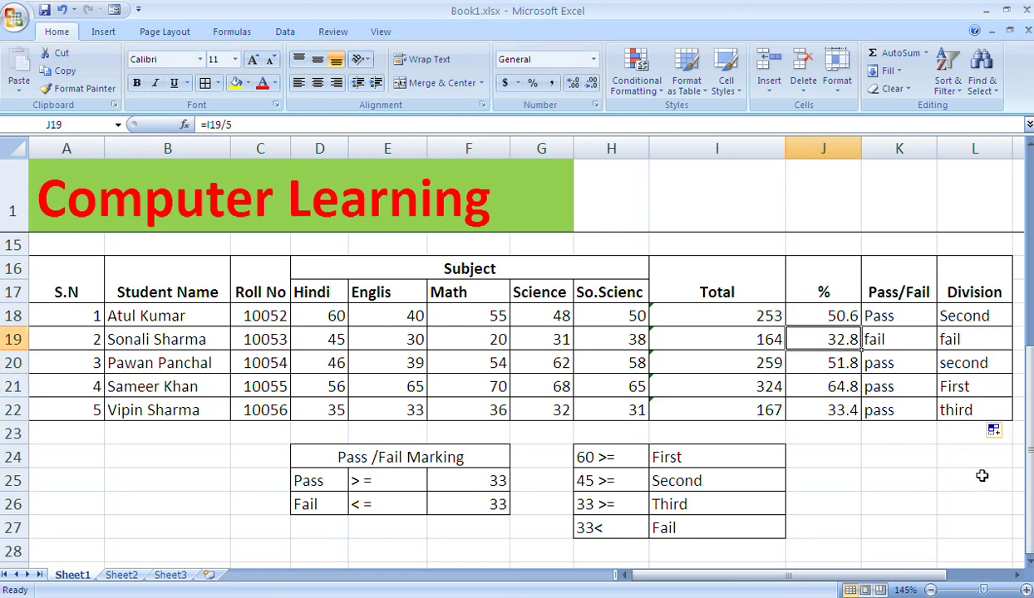
key(Down)
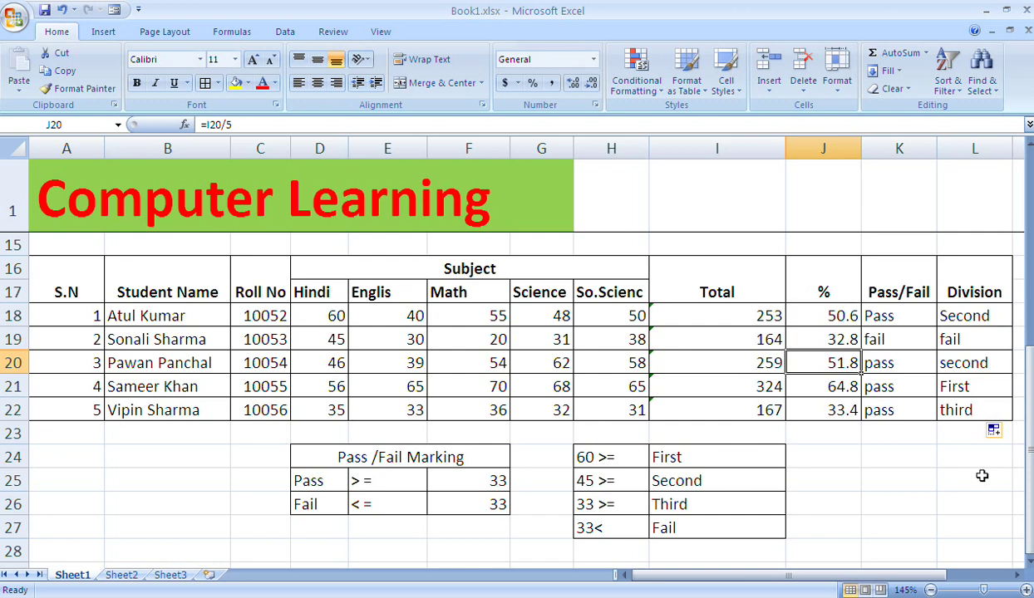
key(Down)
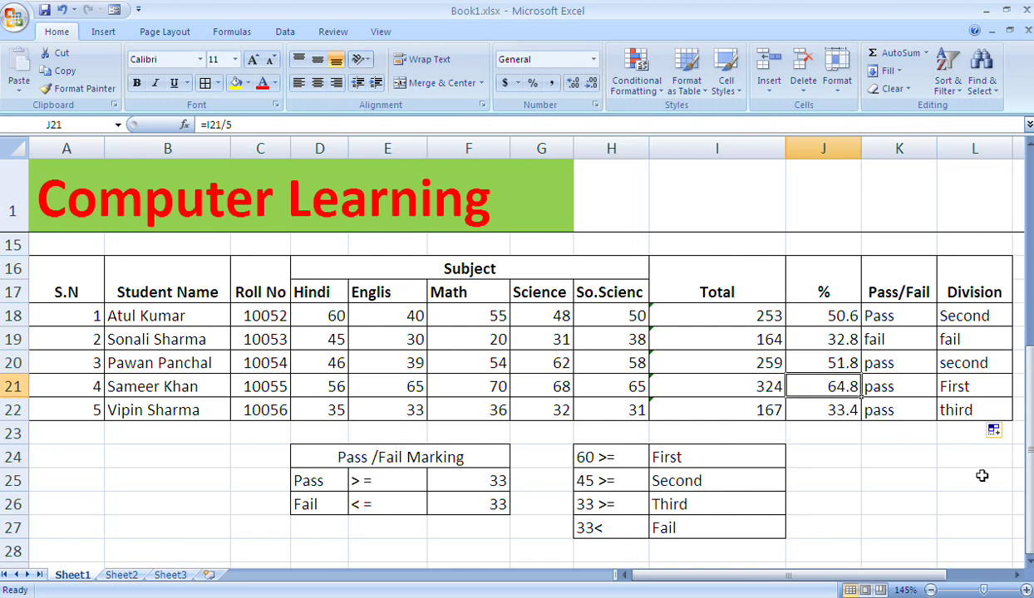
key(Right)
key(Right)
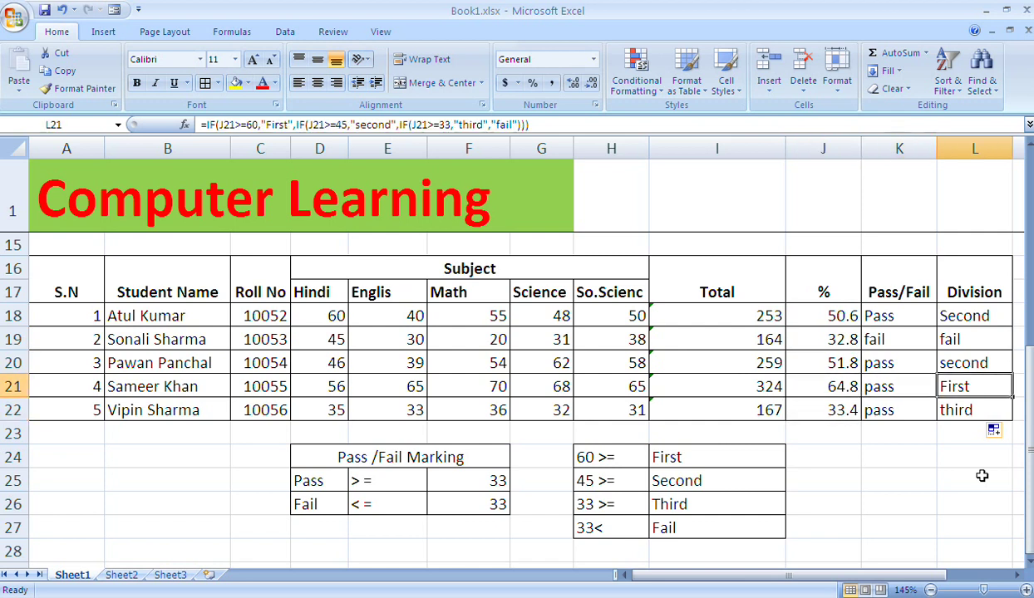
key(Left)
key(Left)
key(Down)
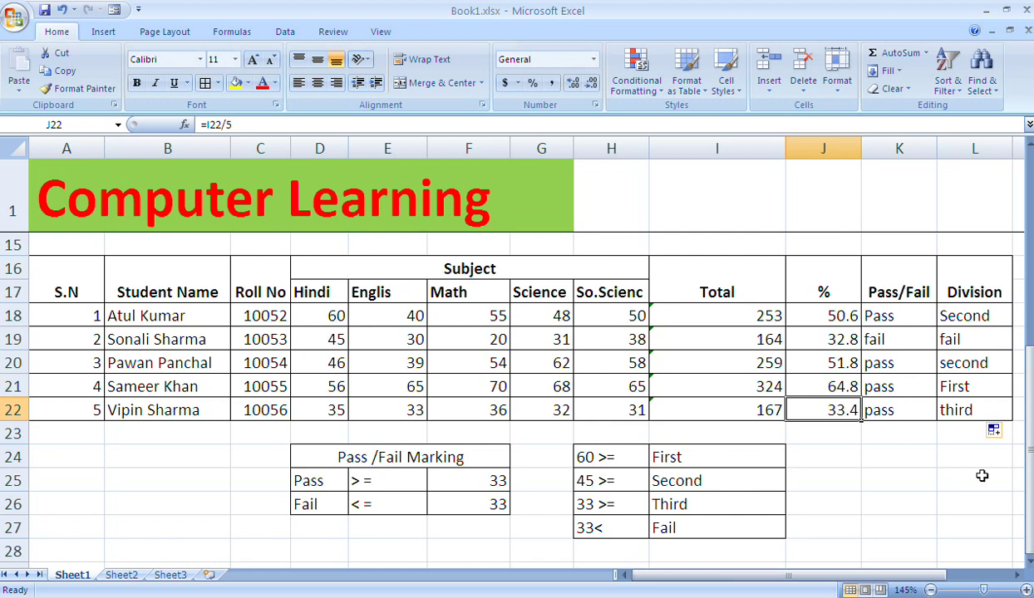
- Review the first student's row and the table headings from S.N through the subjects to Total
key(Up)
key(Up)
key(Up)
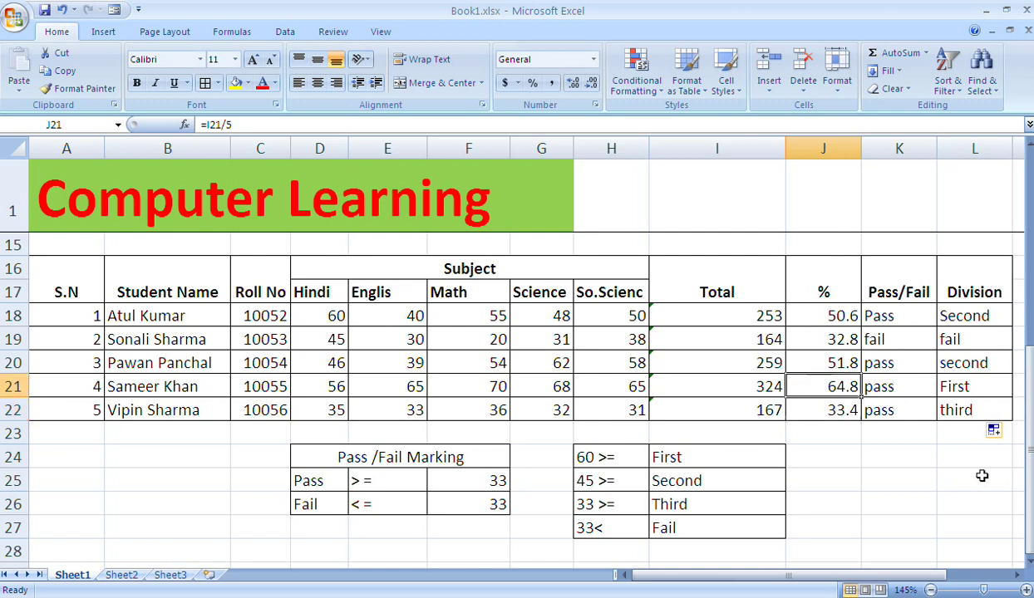
key(Up)
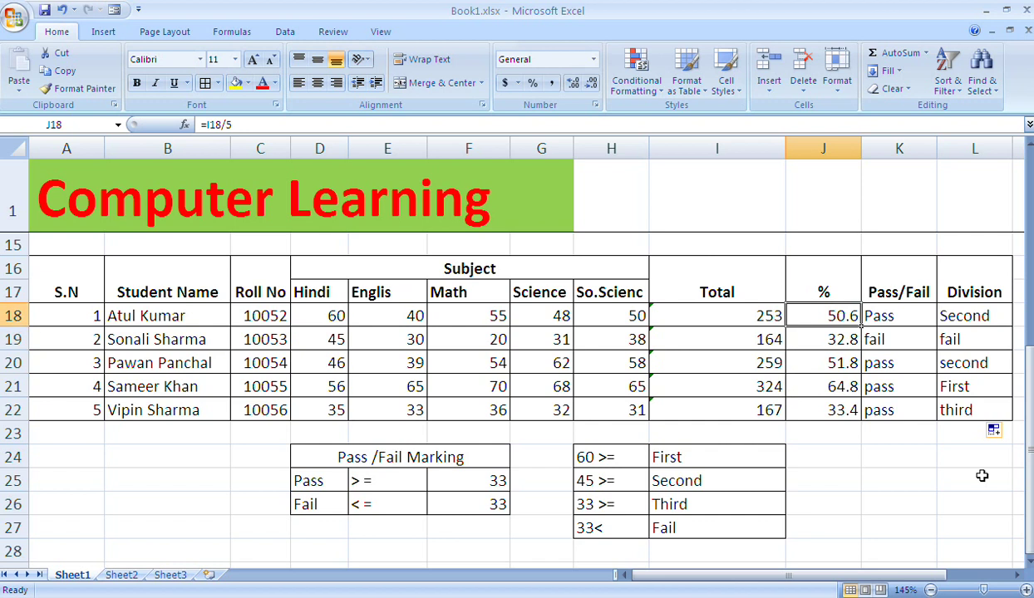
key(Left)
key(Left)
key(Left)
key(Left)
key(Left)
key(Left)
key(Left)
key(Left)
key(Left)
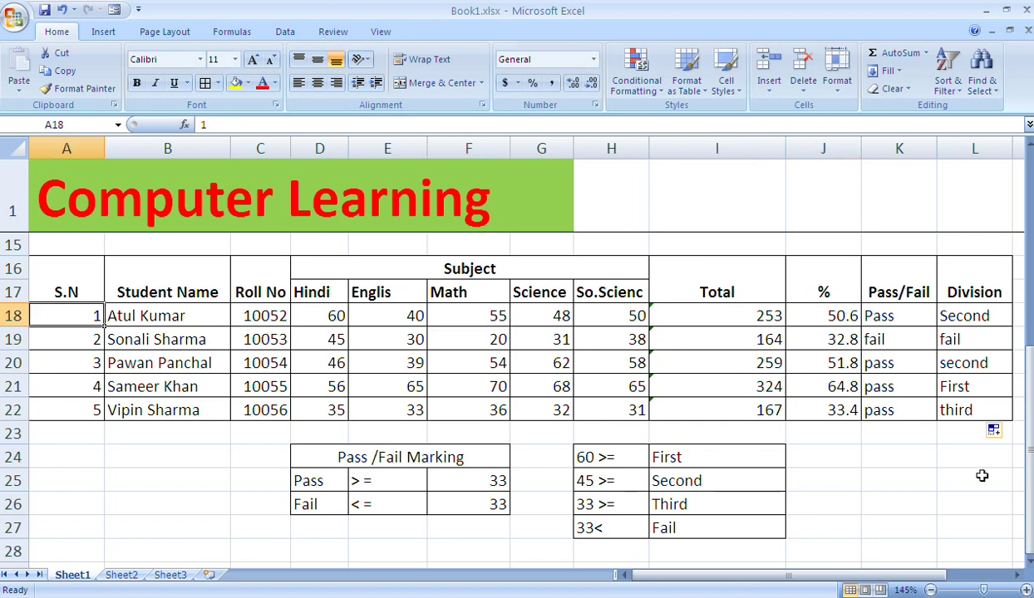
key(Up)
key(Right)
key(Right)
key(Right)
key(Right)
key(Right)
key(Right)
key(Right)
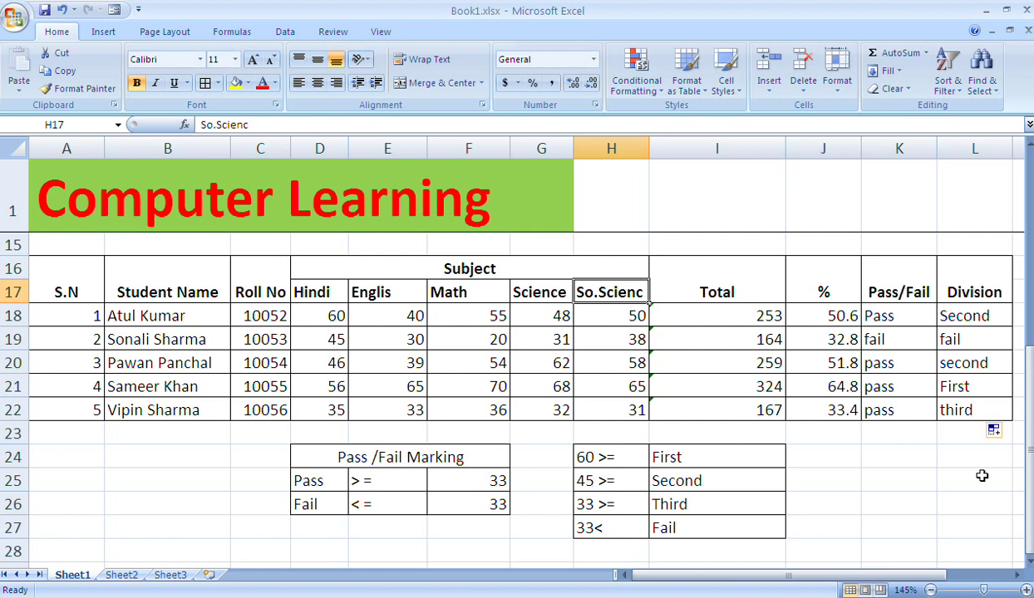
key(Right)
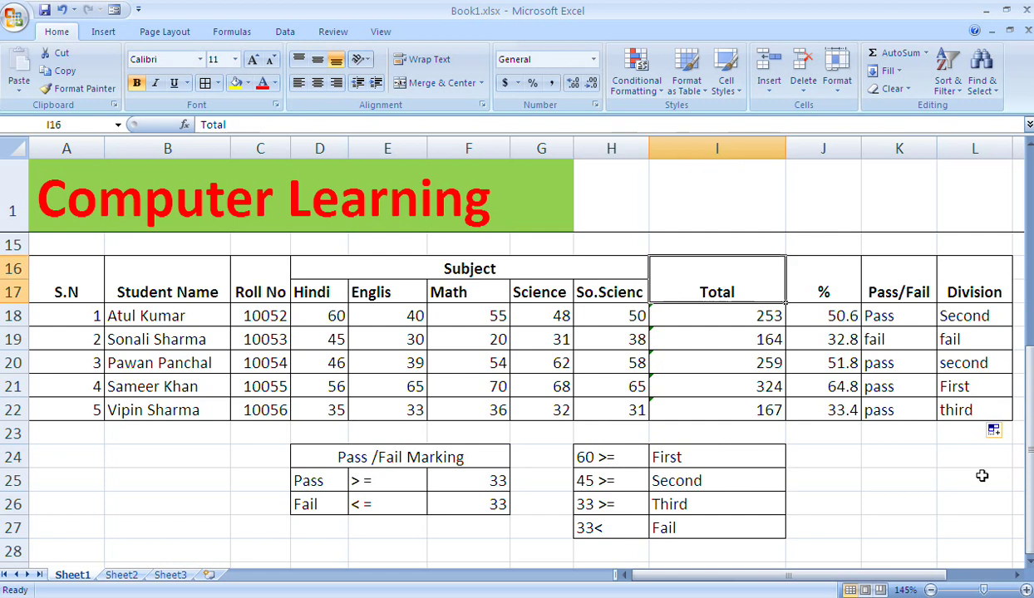
- Examine the SUM formulas in the Total column from row 18 to row 22
key(Down)
key(Down)
key(Down)
key(Down)
key(Down)
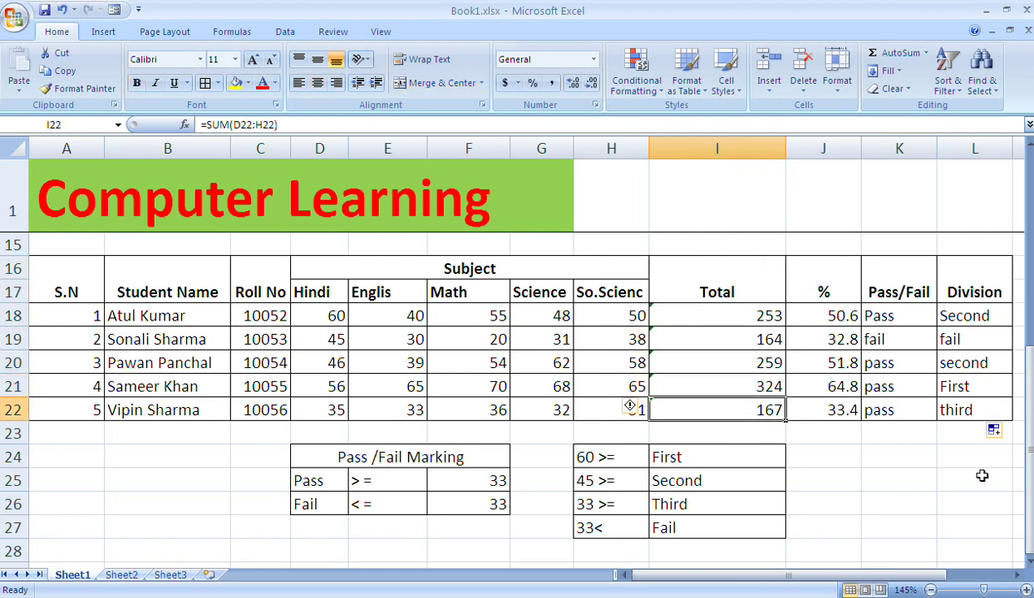
key(Up)
key(Up)
key(Up)
key(Up)
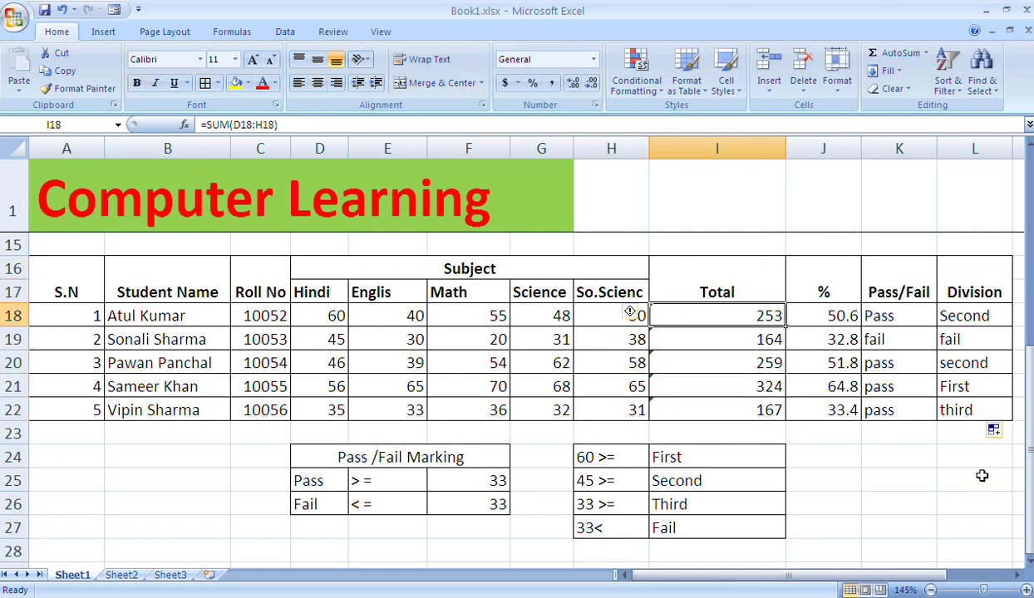
key(Up)
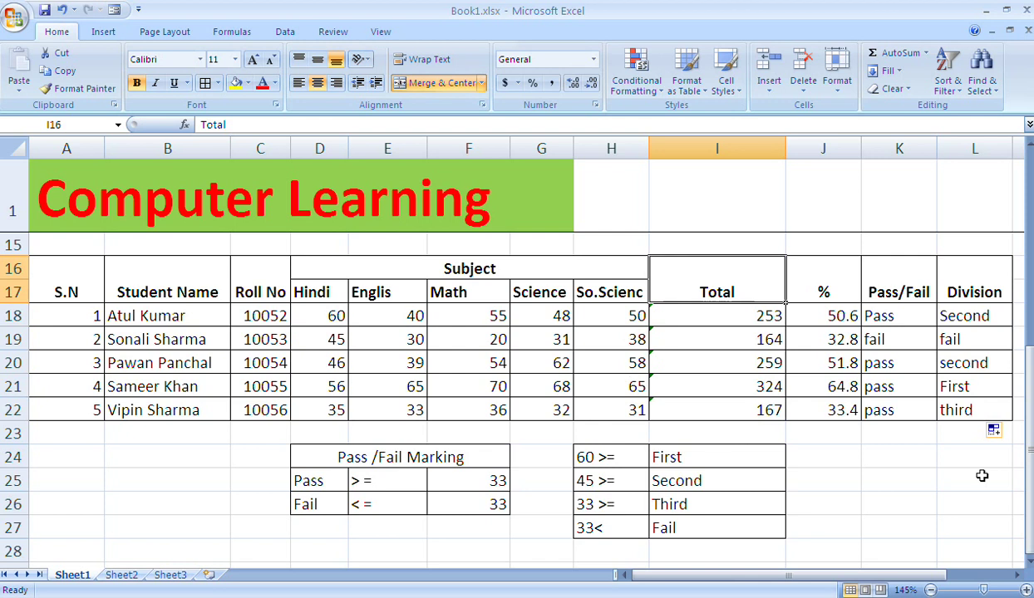
- Look over the headings from Total to Division and then the entries along row 21
key(Right)
key(Right)
key(Right)
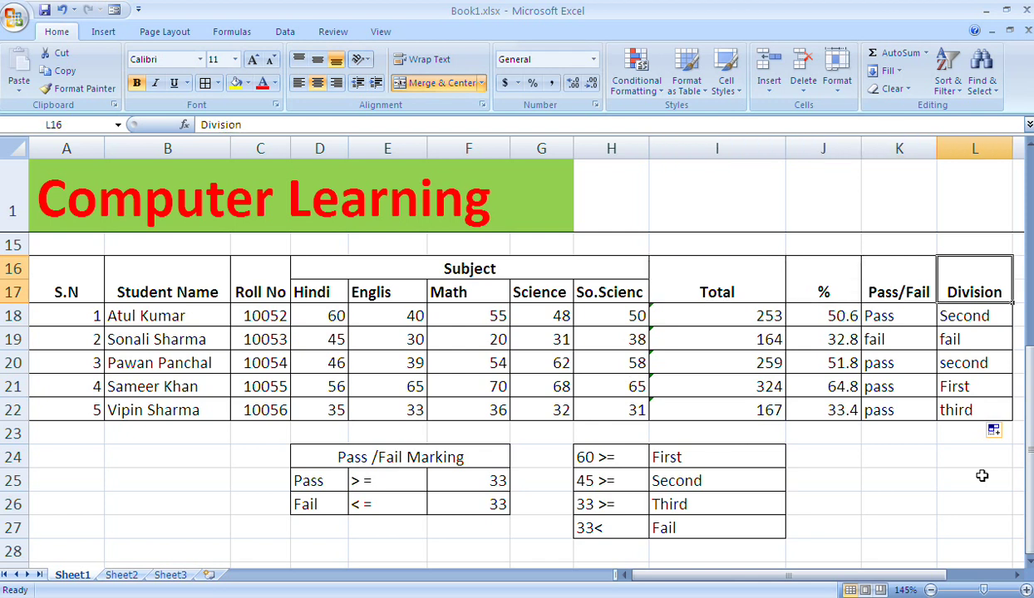
key(Down)
key(Down)
key(Down)
key(Down)
key(Left)
key(Left)
key(Left)
key(Left)
key(Left)
key(Left)
key(Left)
key(Left)
key(Left)
key(Left)
key(Left)
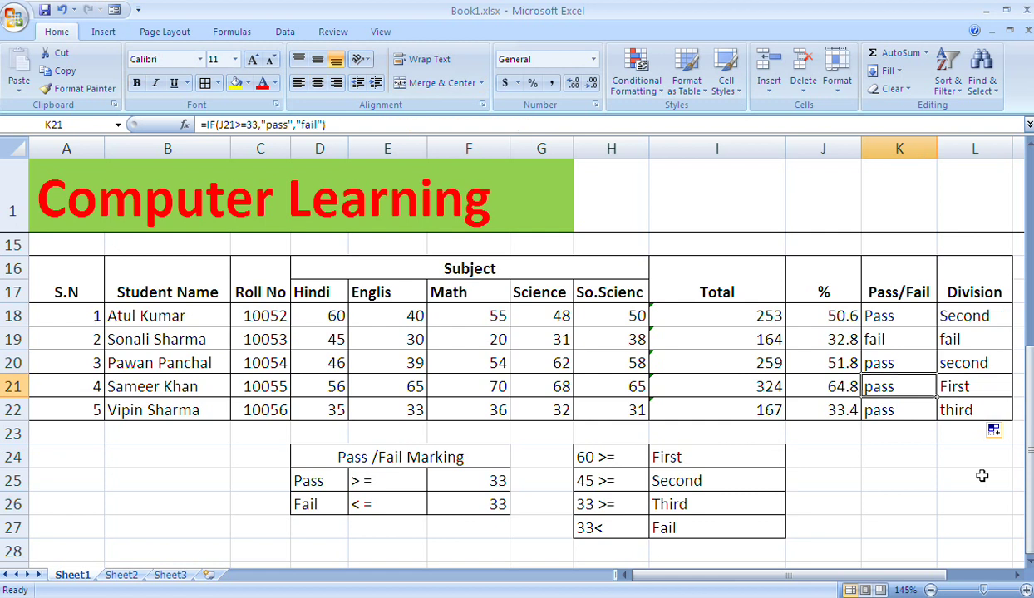